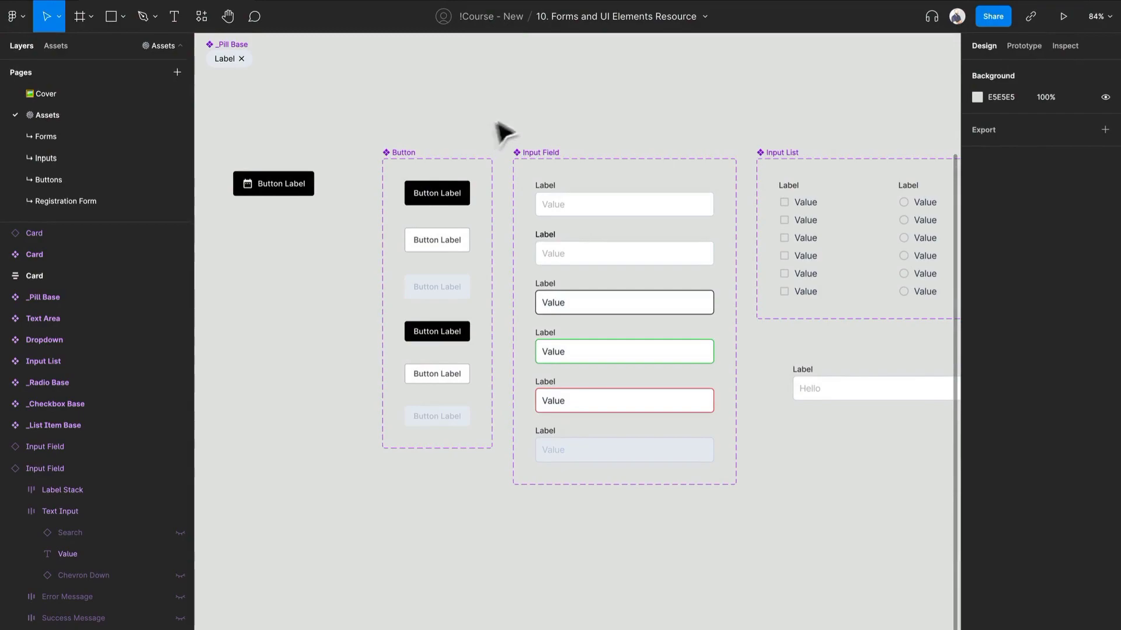
- Delete the smaller Card instance without illustration or button that sits below the main Card component
{"action": "left_click_drag", "start_coordinate": [683, 124], "coordinate": [415, 158]}
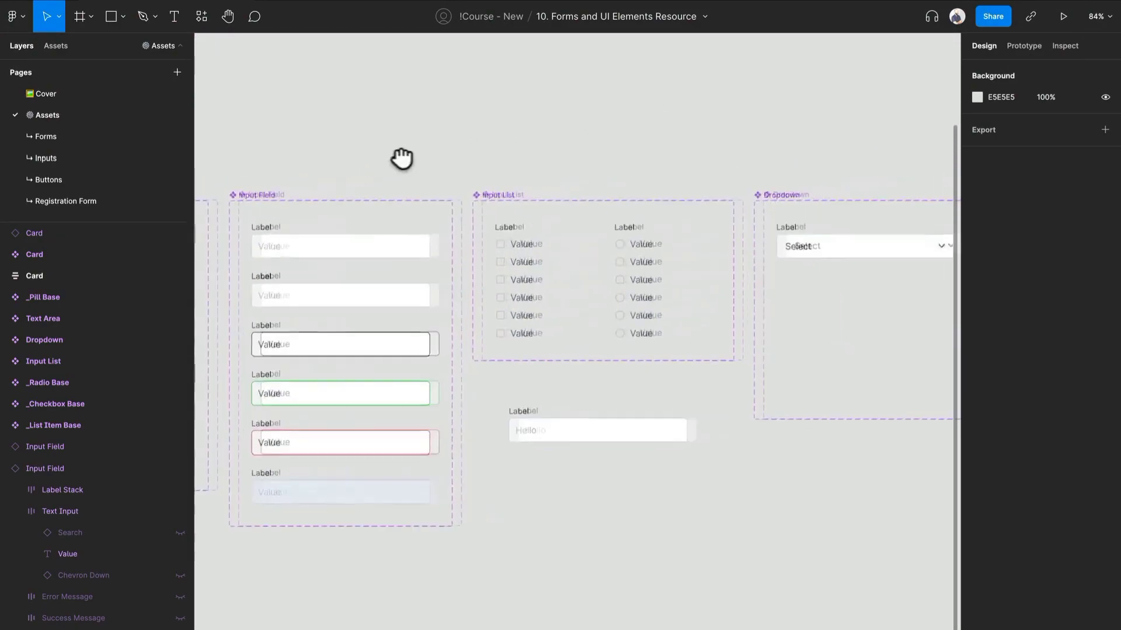
{"action": "left_click_drag", "start_coordinate": [723, 187], "coordinate": [375, 177]}
{"action": "scroll", "coordinate": [375, 177], "scroll_direction": "right", "scroll_amount": 10}
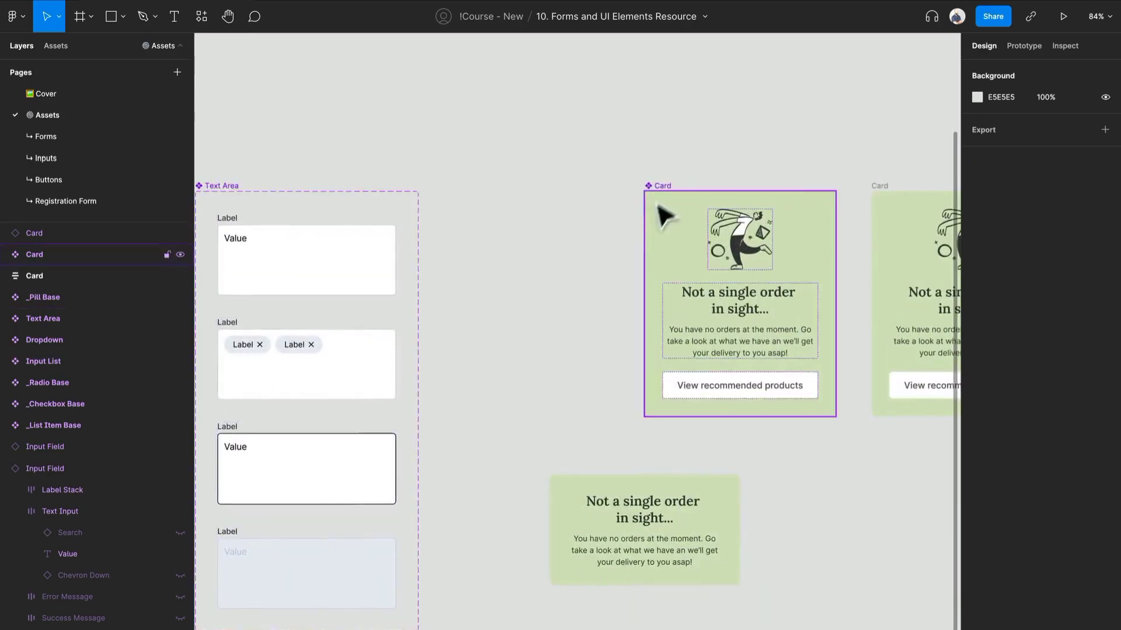
{"action": "left_click", "coordinate": [669, 563]}
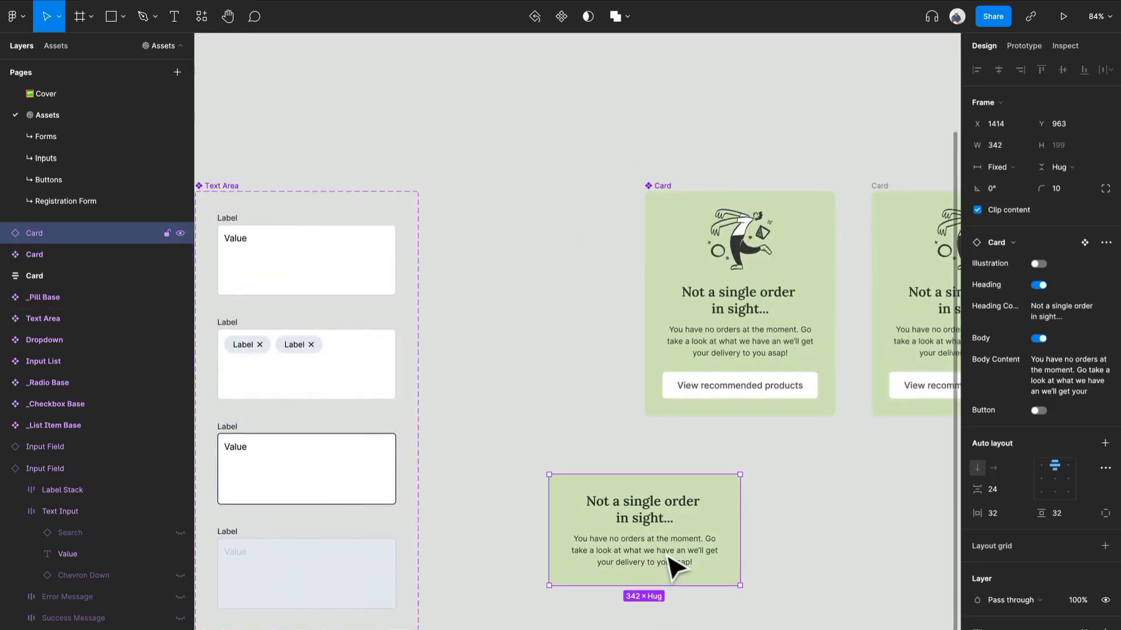
{"action": "key", "text": "Delete"}
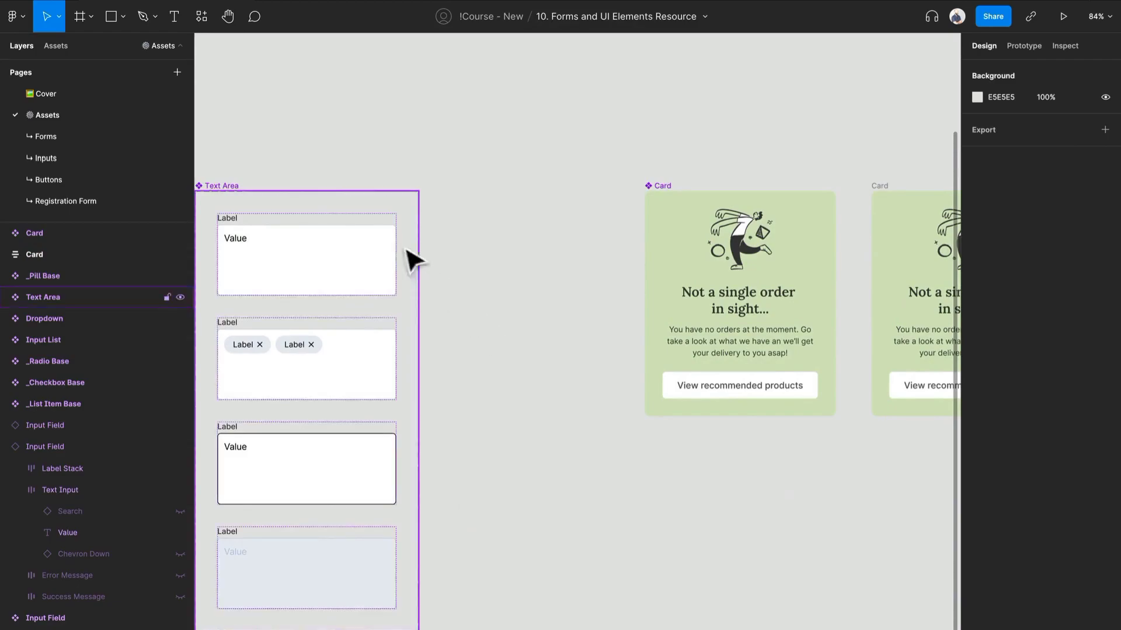
- Add a text layer reading "Button Label" in the empty canvas area below the Icons frame
{"action": "left_click_drag", "start_coordinate": [365, 204], "coordinate": [971, 225]}
{"action": "left_click_drag", "start_coordinate": [321, 230], "coordinate": [753, 221]}
{"action": "left_click_drag", "start_coordinate": [260, 224], "coordinate": [628, 208]}
{"action": "scroll", "coordinate": [525, 175], "scroll_direction": "down", "scroll_amount": 1}
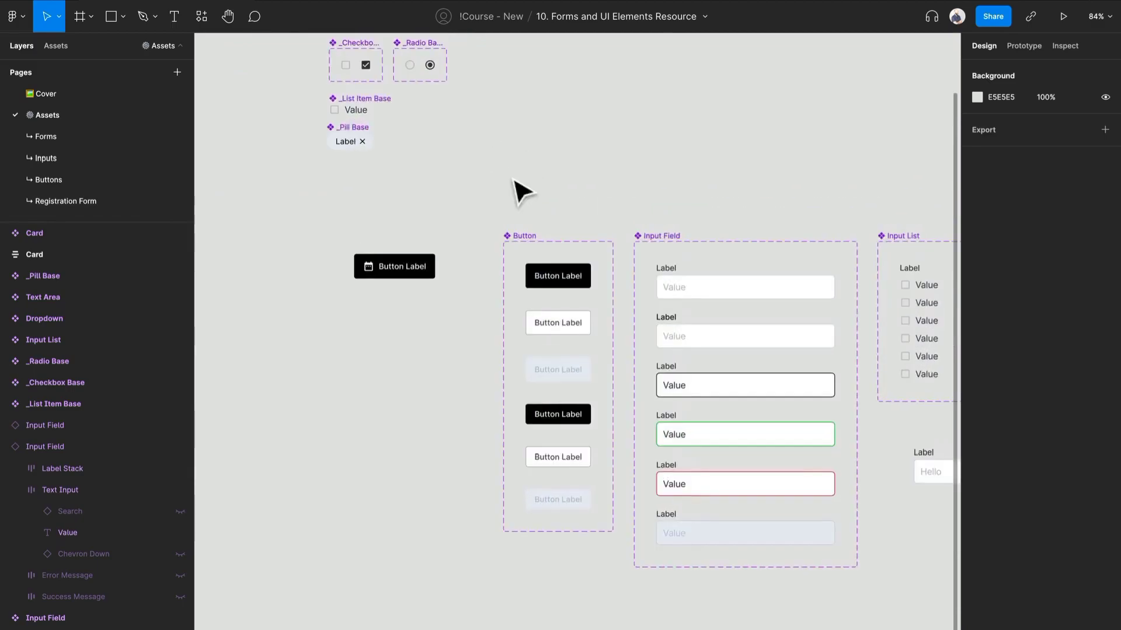
{"action": "scroll", "coordinate": [537, 199], "scroll_direction": "up", "scroll_amount": 3}
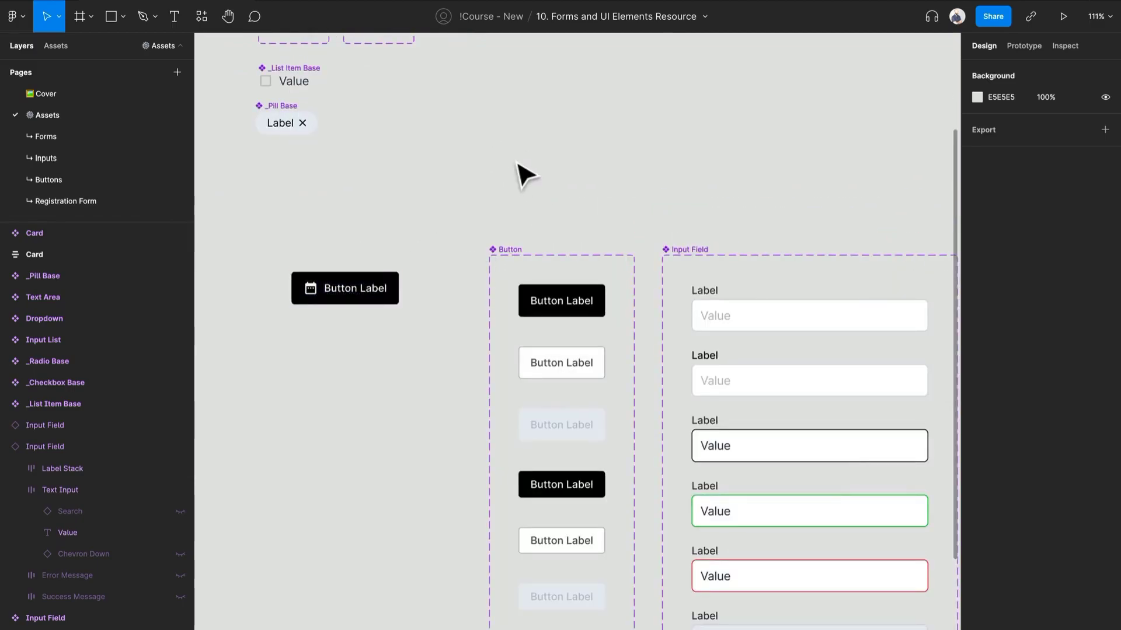
{"action": "key", "text": "t"}
{"action": "scroll", "coordinate": [505, 140], "scroll_direction": "up", "scroll_amount": 5}
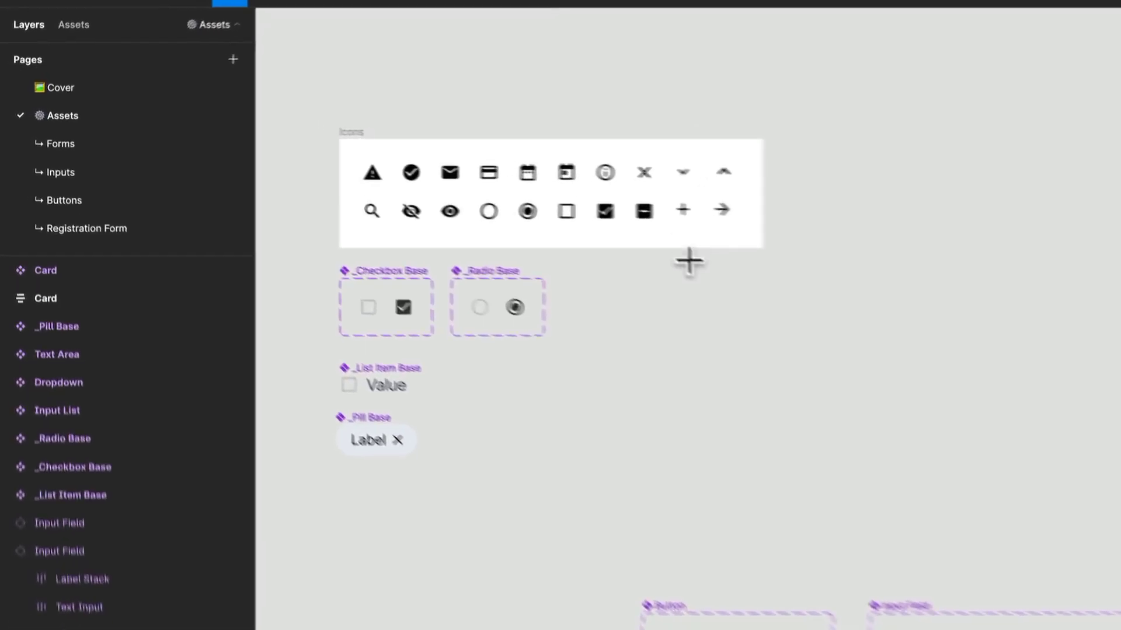
{"action": "left_click", "coordinate": [679, 398]}
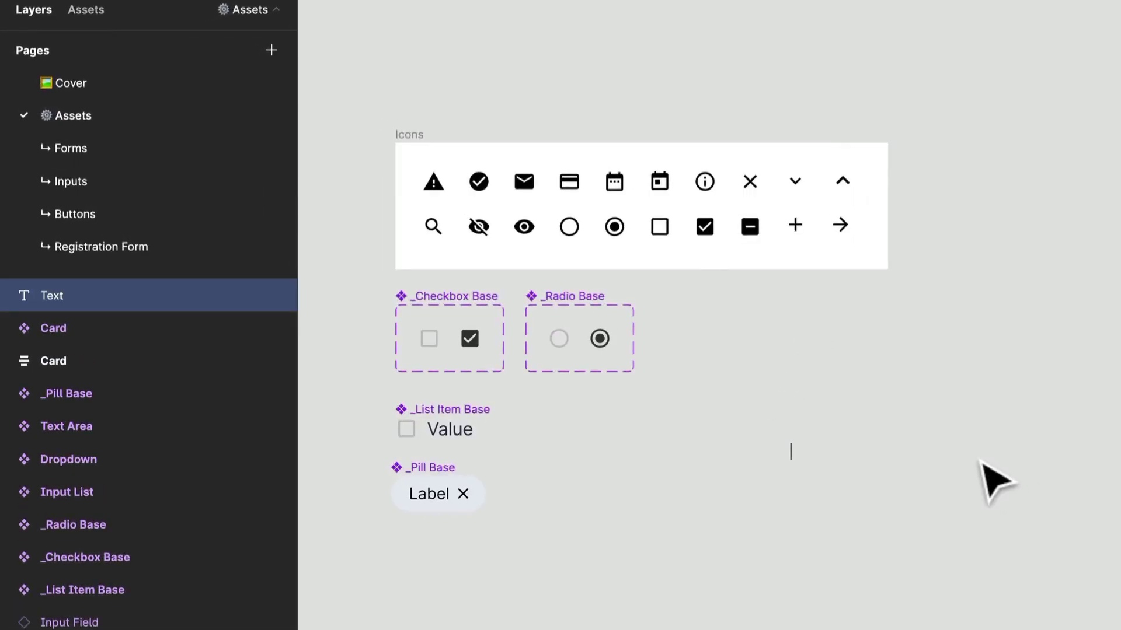
{"action": "type", "text": "Butt"}
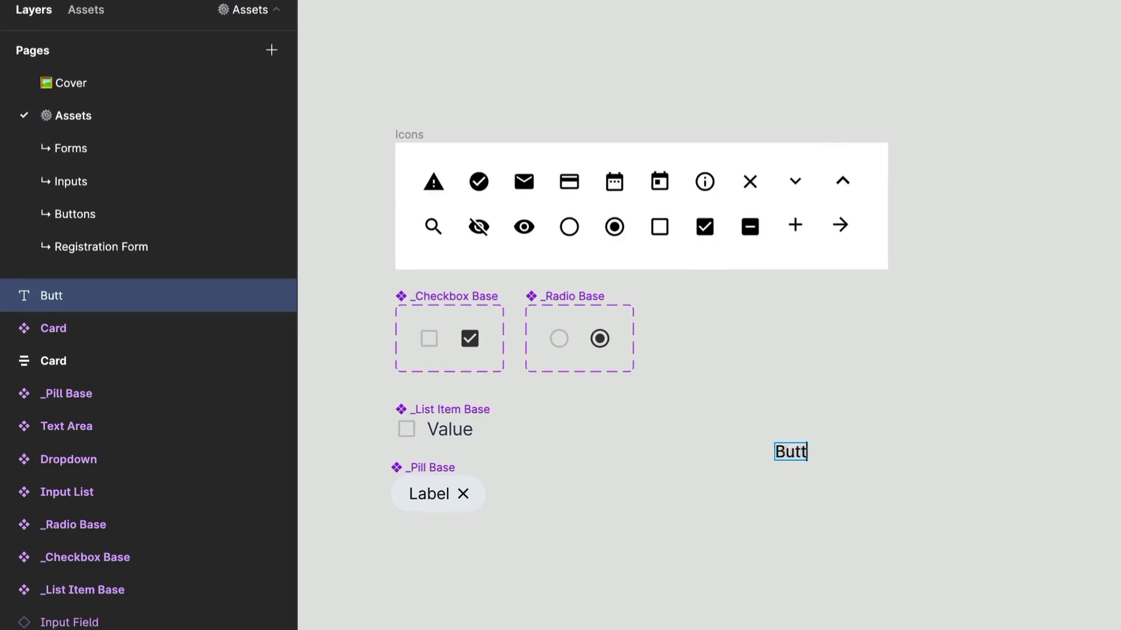
{"action": "type", "text": "on Label"}
{"action": "key", "text": "Escape"}
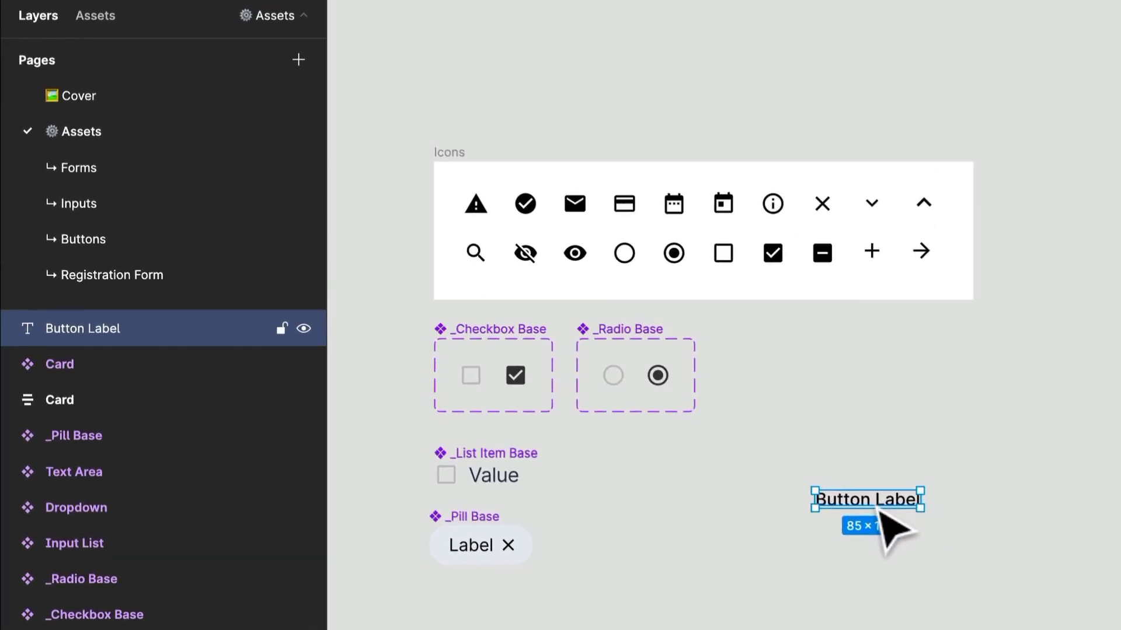
- Wrap the Button Label text in an auto layout frame and name the frame "Test Button"
{"action": "key", "text": "shift+a"}
{"action": "key", "text": "ctrl+r"}
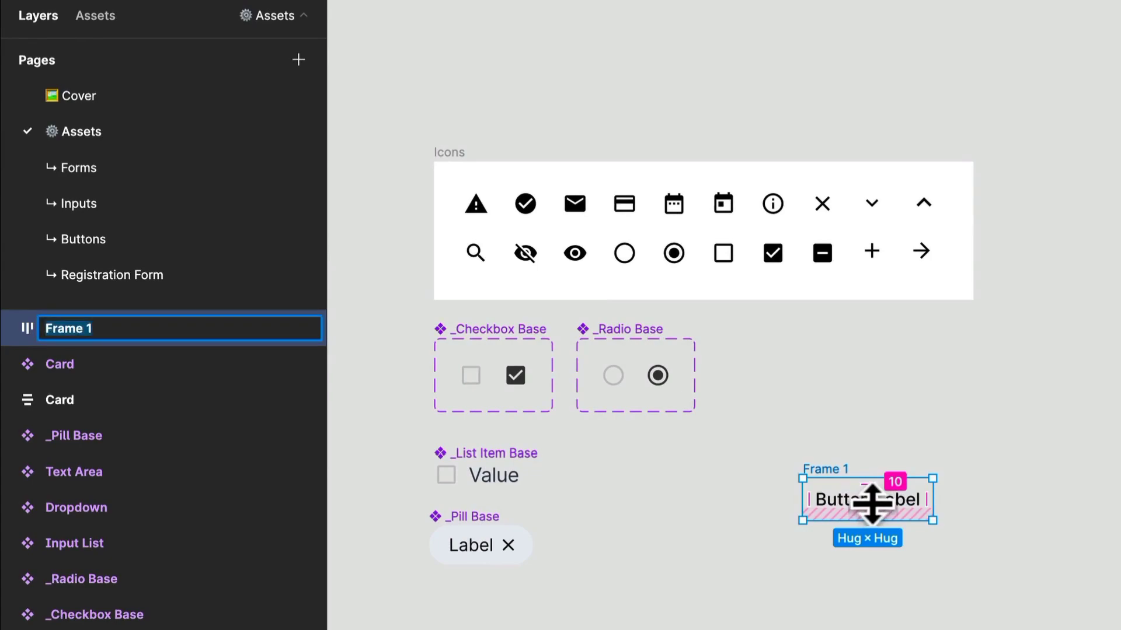
{"action": "type", "text": "Button"}
{"action": "key", "text": "Return"}
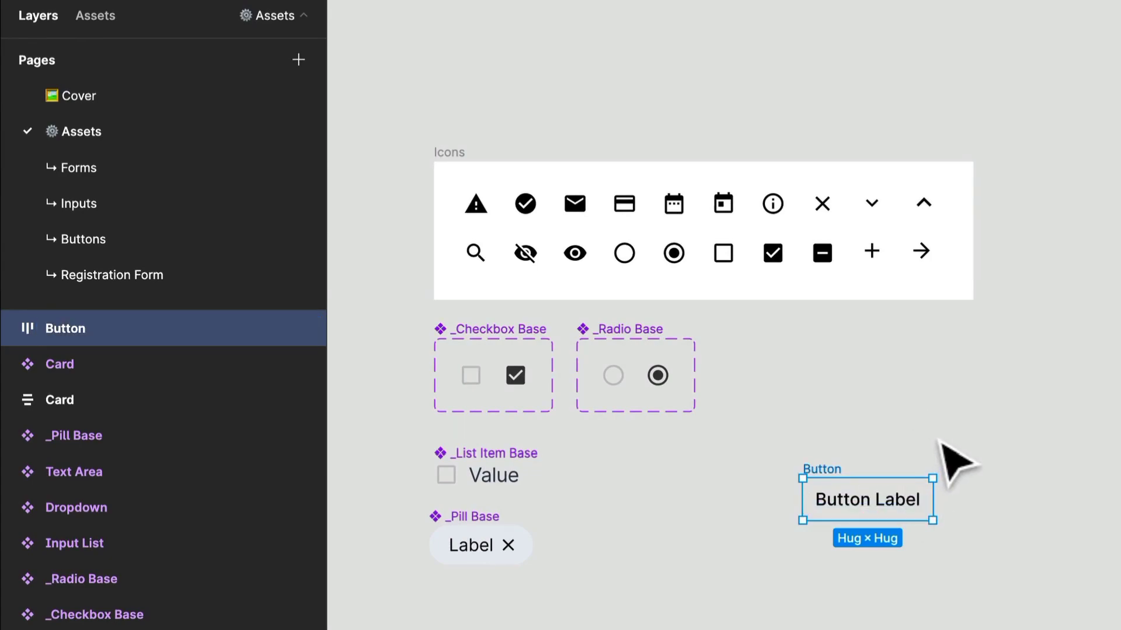
{"action": "key", "text": "ctrl+r"}
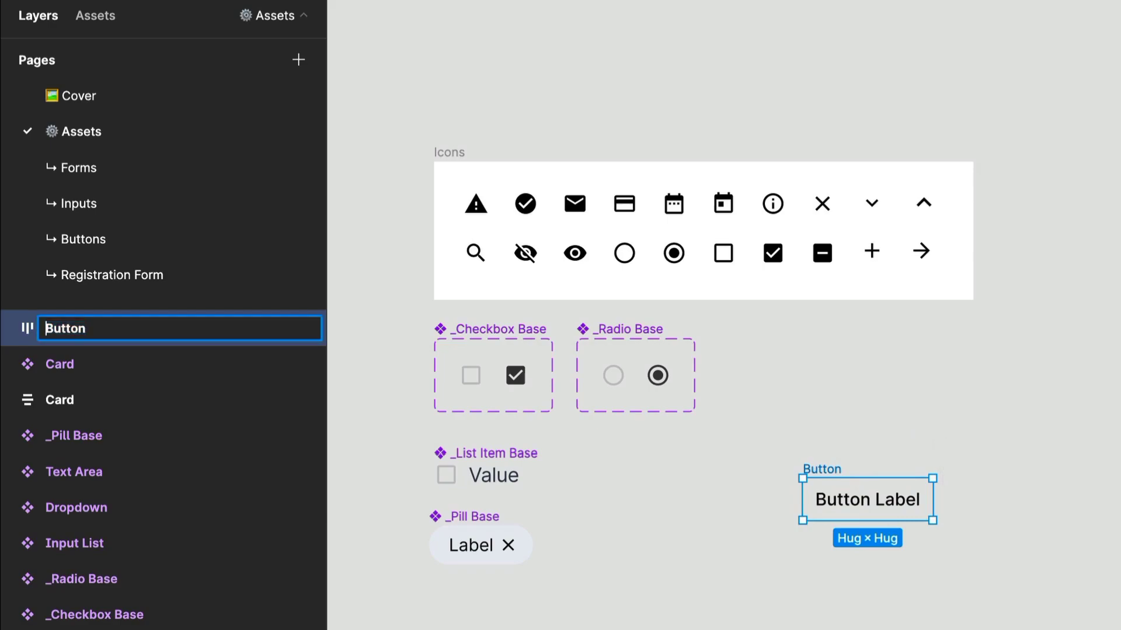
{"action": "type", "text": "Test"}
{"action": "key", "text": "Return"}
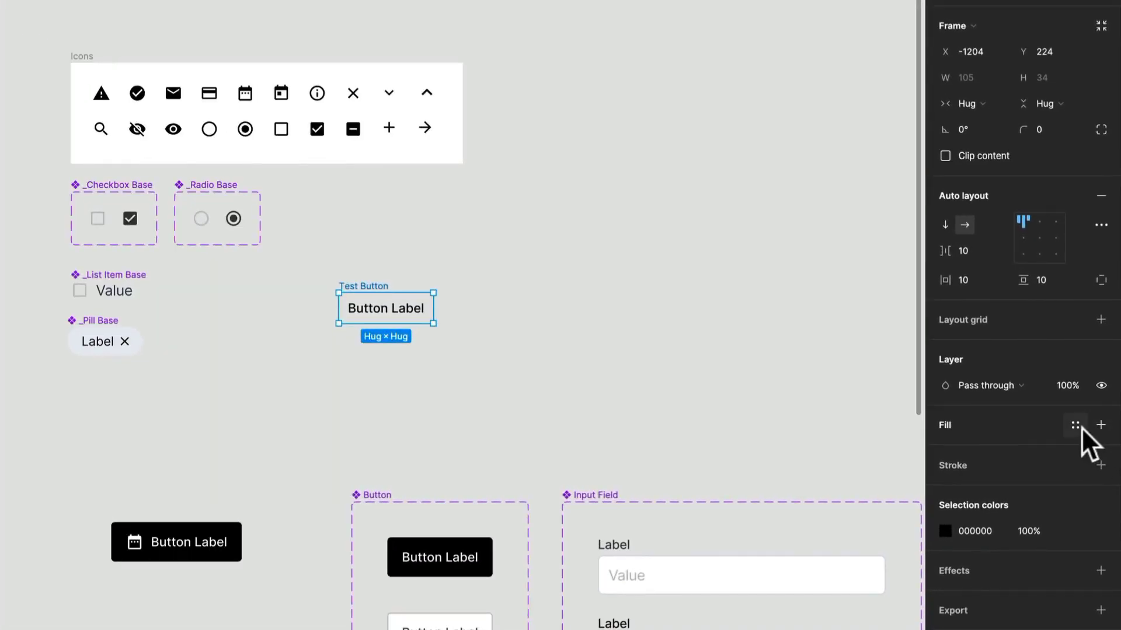
- Add a white FFFFFF fill to the Test Button frame
{"action": "left_click", "coordinate": [1100, 425]}
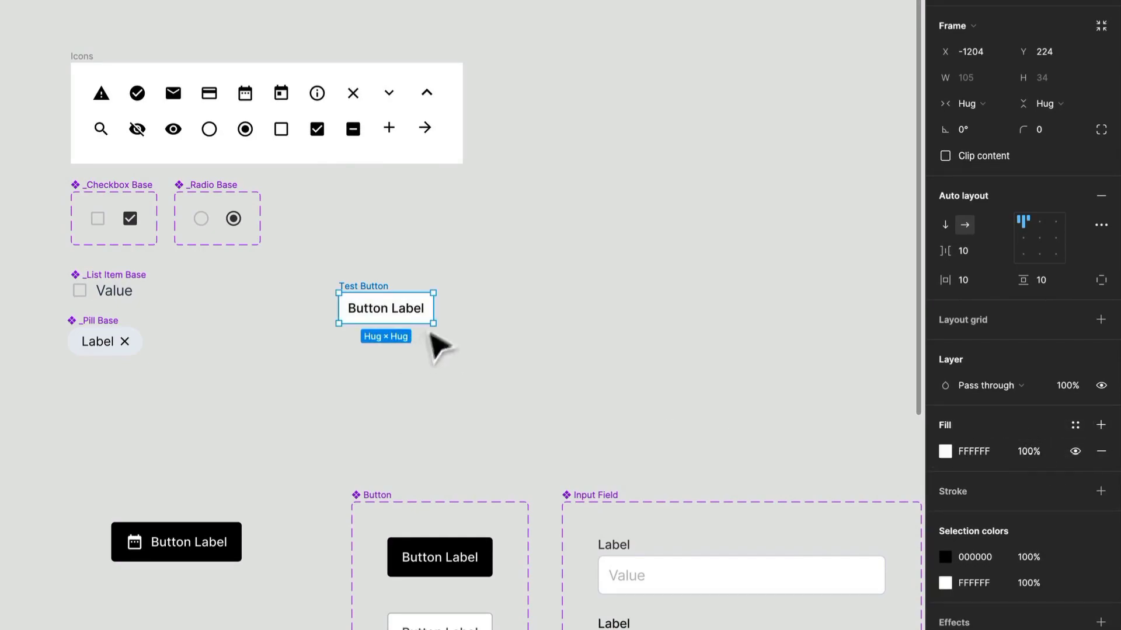
{"action": "scroll", "coordinate": [433, 350], "scroll_direction": "up", "scroll_amount": 5}
{"action": "scroll", "coordinate": [422, 321], "scroll_direction": "up", "scroll_amount": 1}
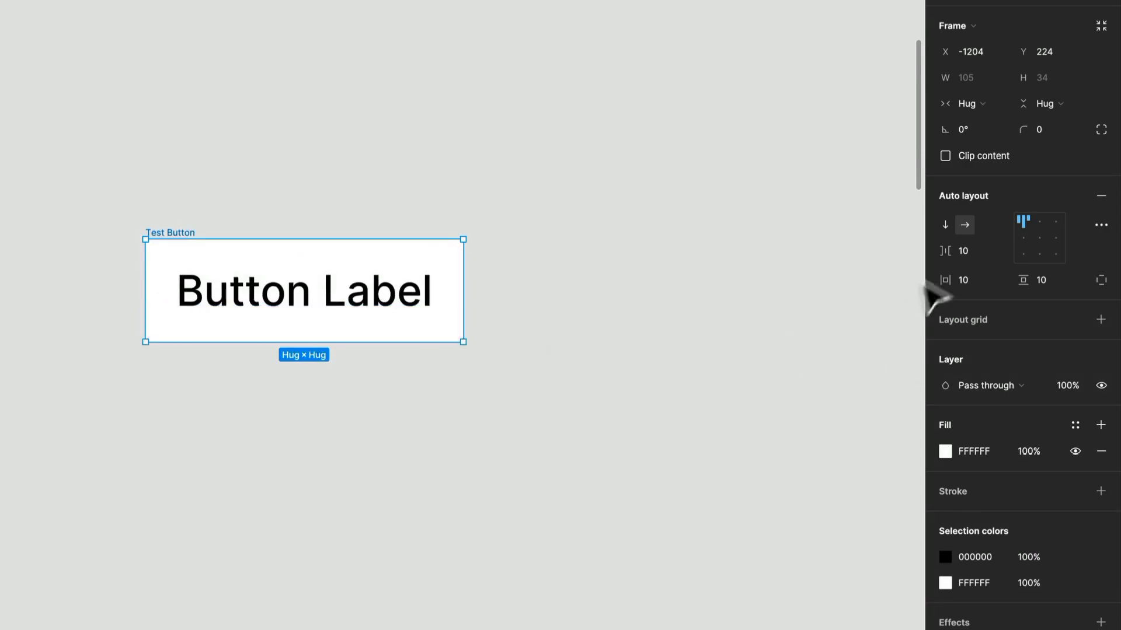
- Centre the contents of the Test Button frame and set its vertical padding to 0
{"action": "left_click", "coordinate": [1036, 236]}
{"action": "left_click", "coordinate": [1042, 283]}
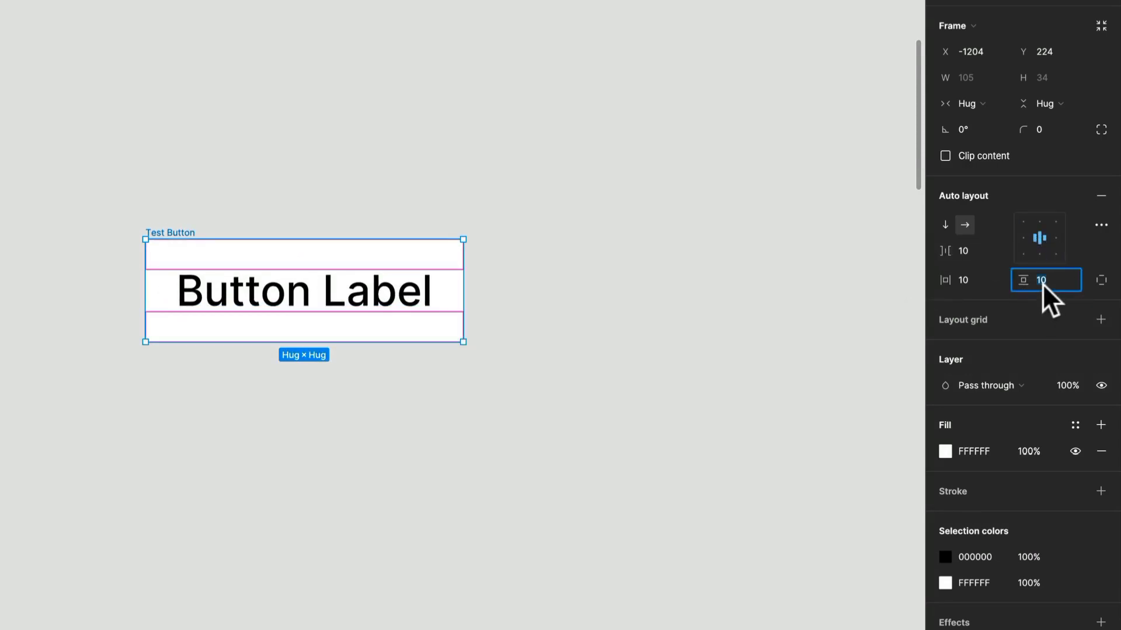
{"action": "type", "text": "0"}
{"action": "key", "text": "Return"}
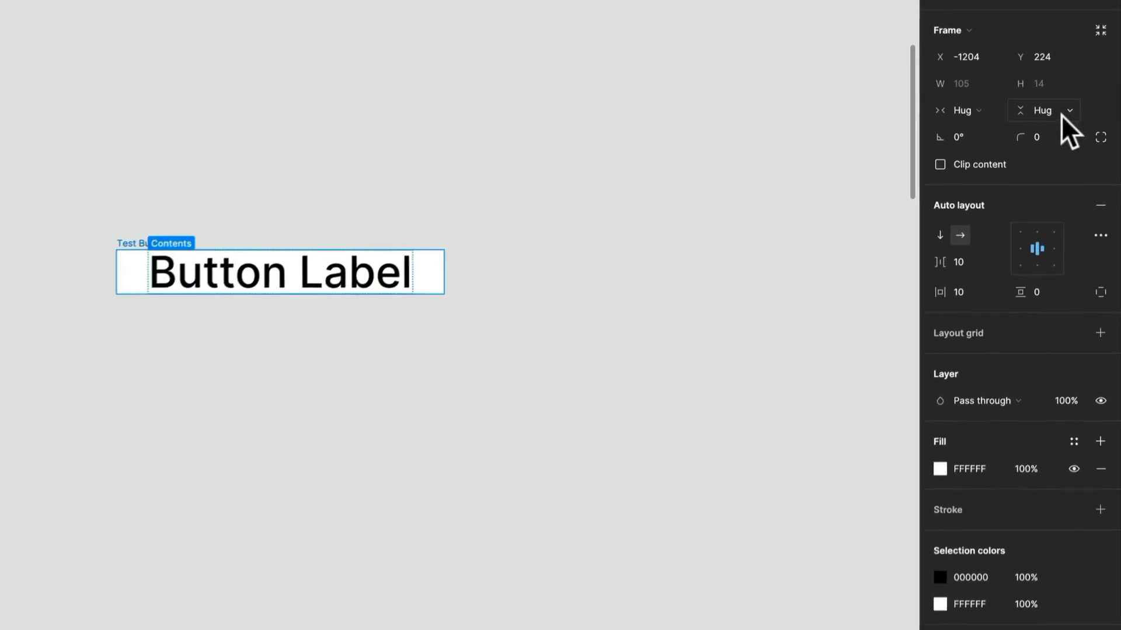
- Switch the Test Button frame's vertical sizing to Fixed and set its height to 48
{"action": "left_click", "coordinate": [1056, 105]}
{"action": "left_click", "coordinate": [1069, 90]}
{"action": "left_click", "coordinate": [1051, 96]}
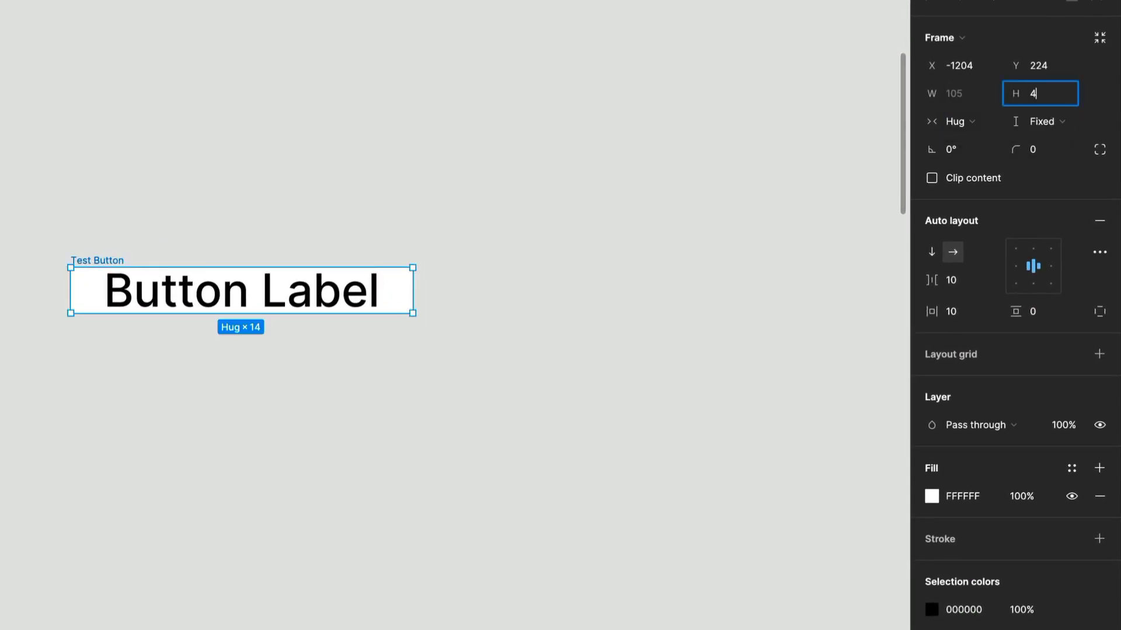
{"action": "key", "text": "Return"}
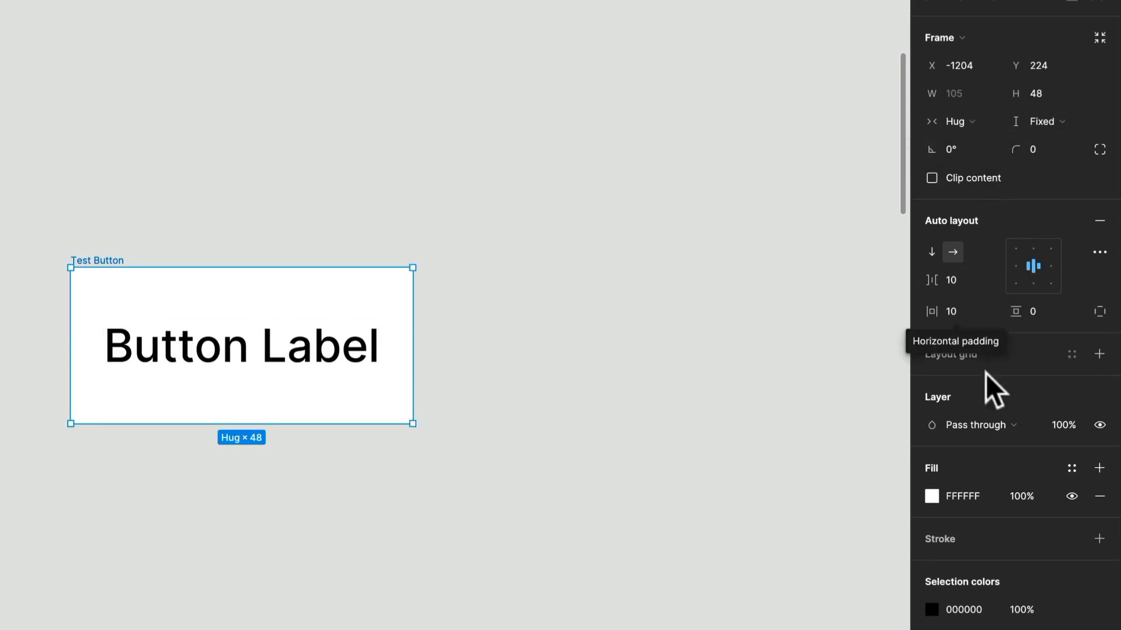
- Set the Test Button frame's horizontal padding to 32 and its corner radius to 4
{"action": "left_click", "coordinate": [958, 313]}
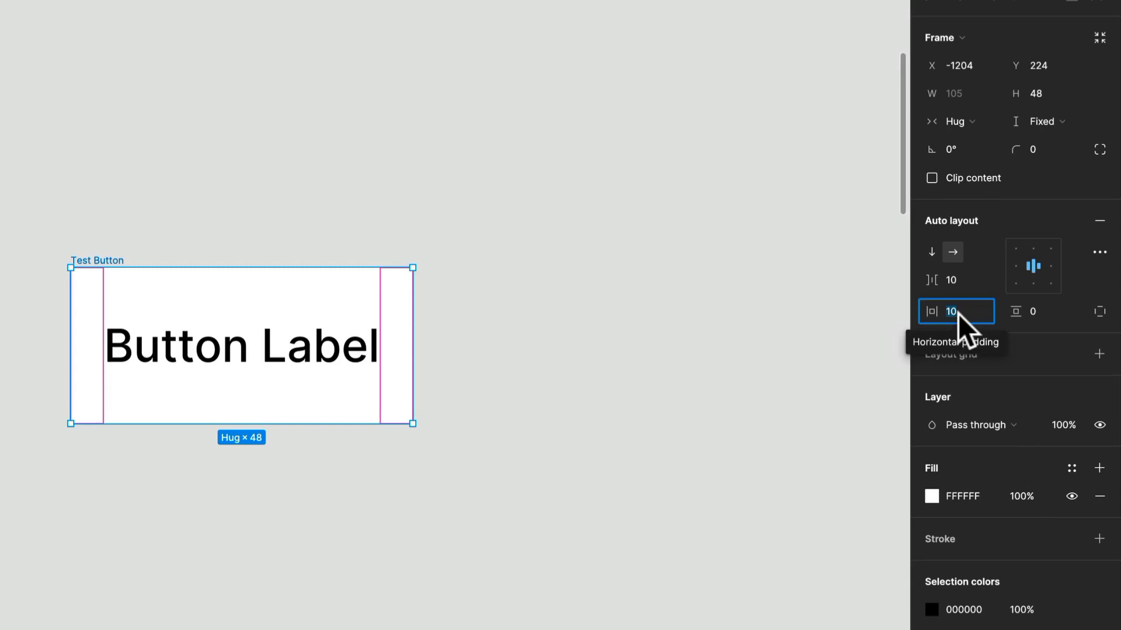
{"action": "type", "text": "32"}
{"action": "key", "text": "Return"}
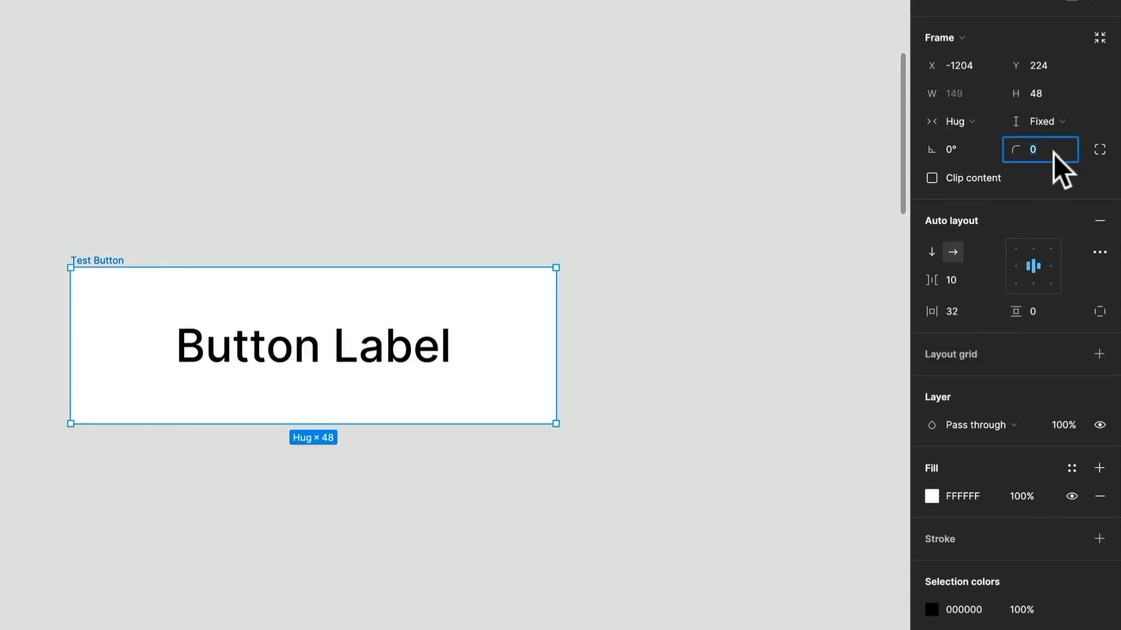
{"action": "type", "text": "4"}
{"action": "key", "text": "Return"}
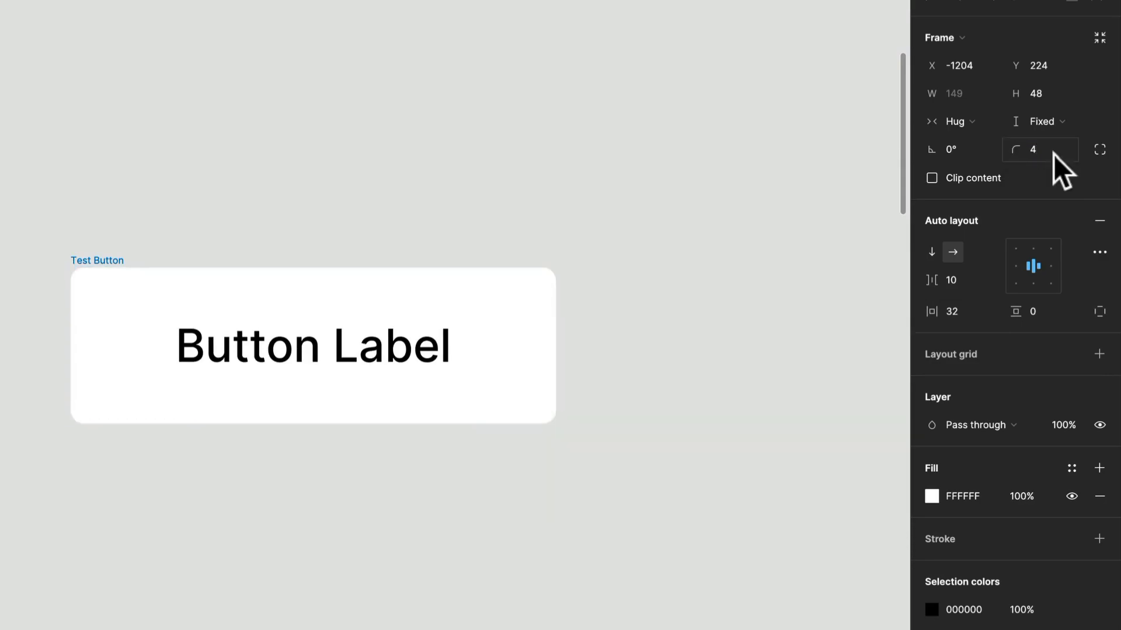
{"action": "left_click", "coordinate": [708, 156]}
{"action": "scroll", "coordinate": [726, 160], "scroll_direction": "down", "scroll_amount": 3}
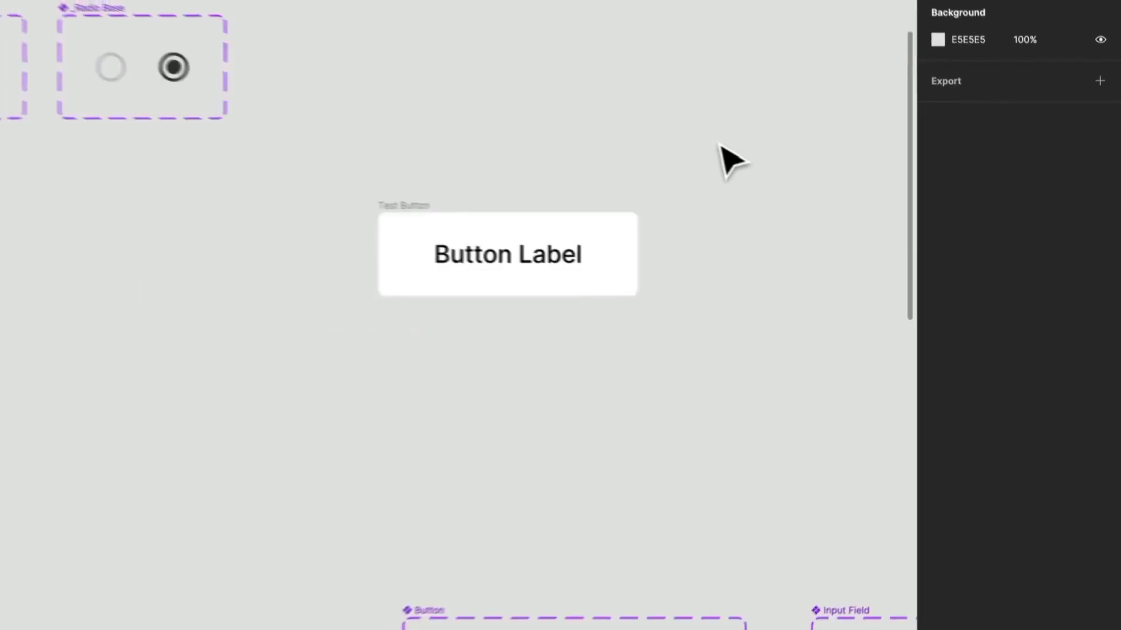
- Set the font size of the label text inside Test Button to 16
{"action": "left_click", "coordinate": [549, 263]}
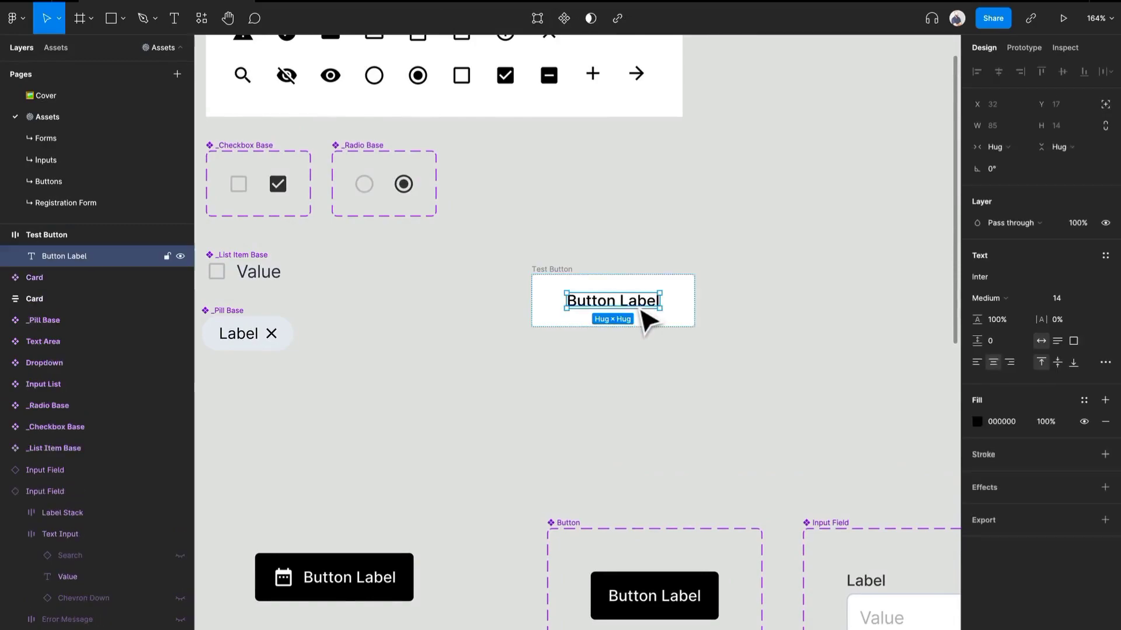
{"action": "left_click", "coordinate": [783, 300]}
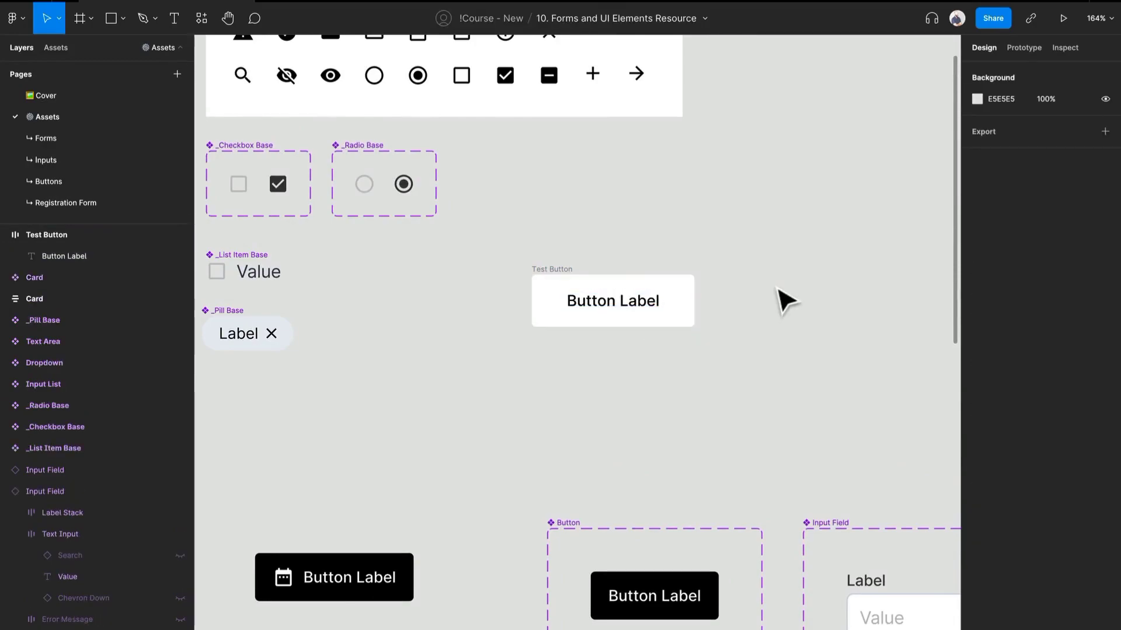
{"action": "left_click", "coordinate": [647, 303]}
{"action": "left_click", "coordinate": [1071, 296]}
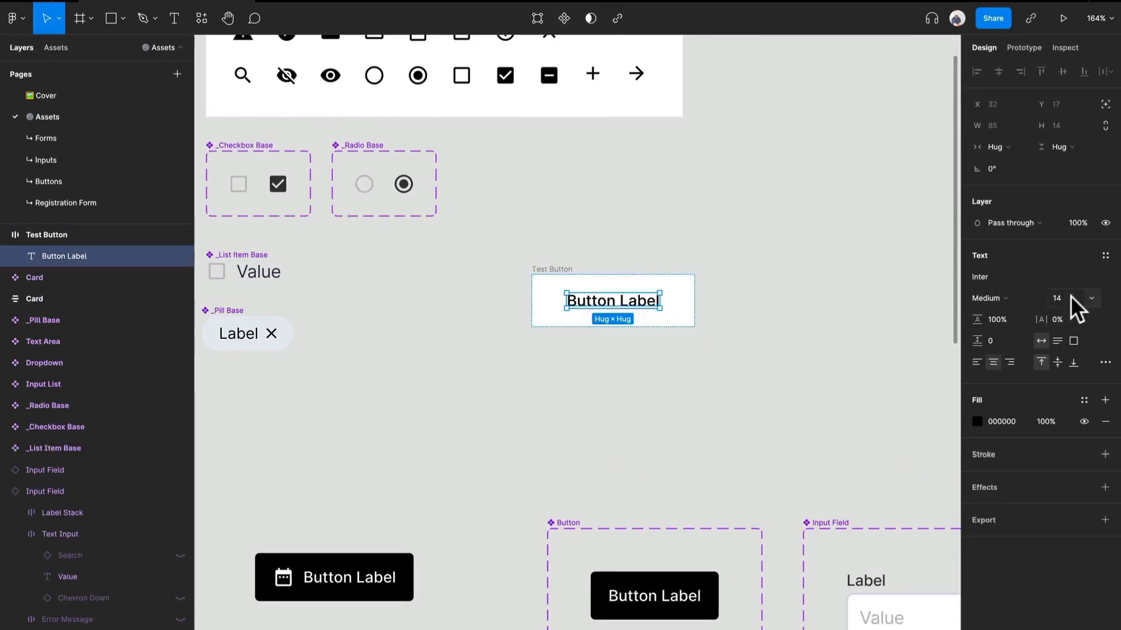
{"action": "type", "text": "16"}
{"action": "key", "text": "Return"}
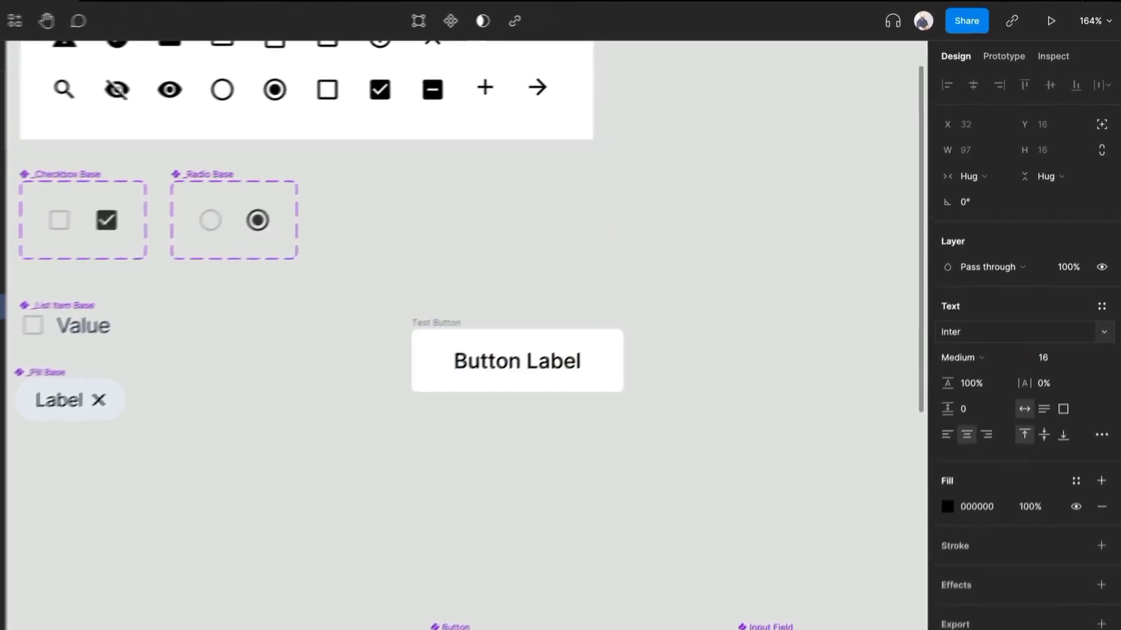
{"action": "left_click", "coordinate": [548, 292]}
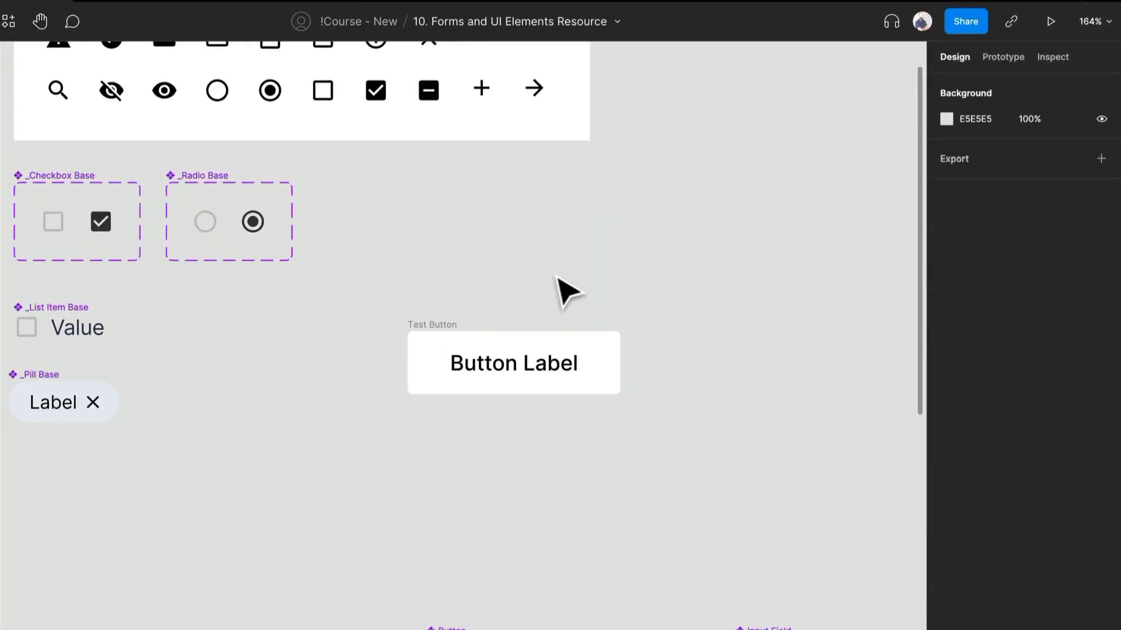
- Place a copy of the Arrow forward icon from the Icons frame after the label inside Test Button
{"action": "scroll", "coordinate": [543, 297], "scroll_direction": "up", "scroll_amount": 1}
{"action": "left_click", "coordinate": [437, 345]}
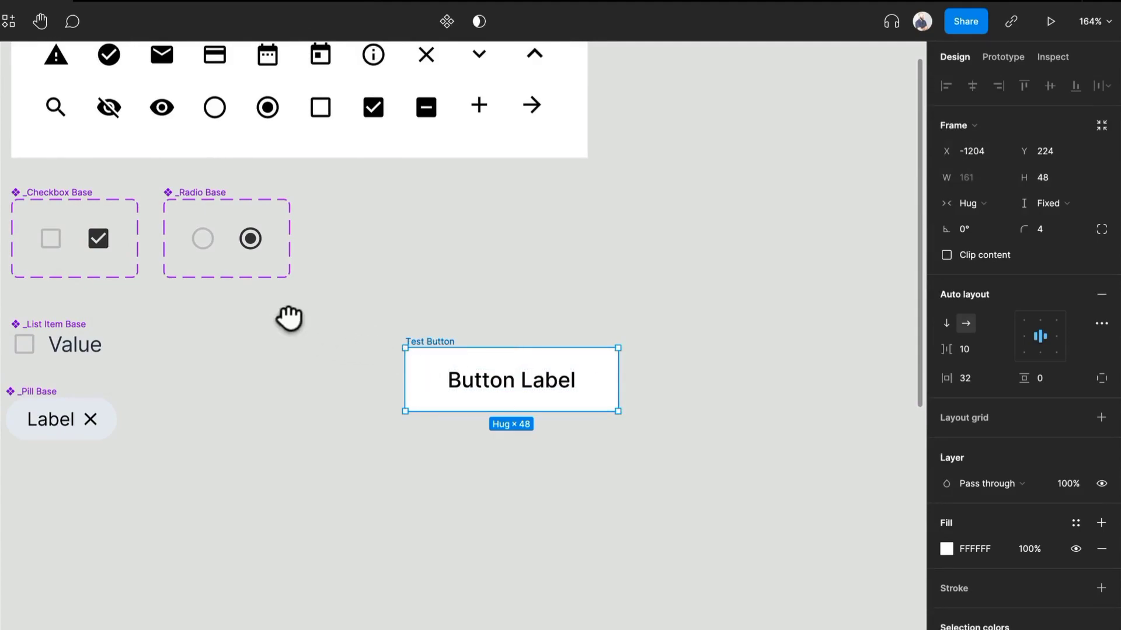
{"action": "left_click_drag", "start_coordinate": [288, 315], "coordinate": [325, 380]}
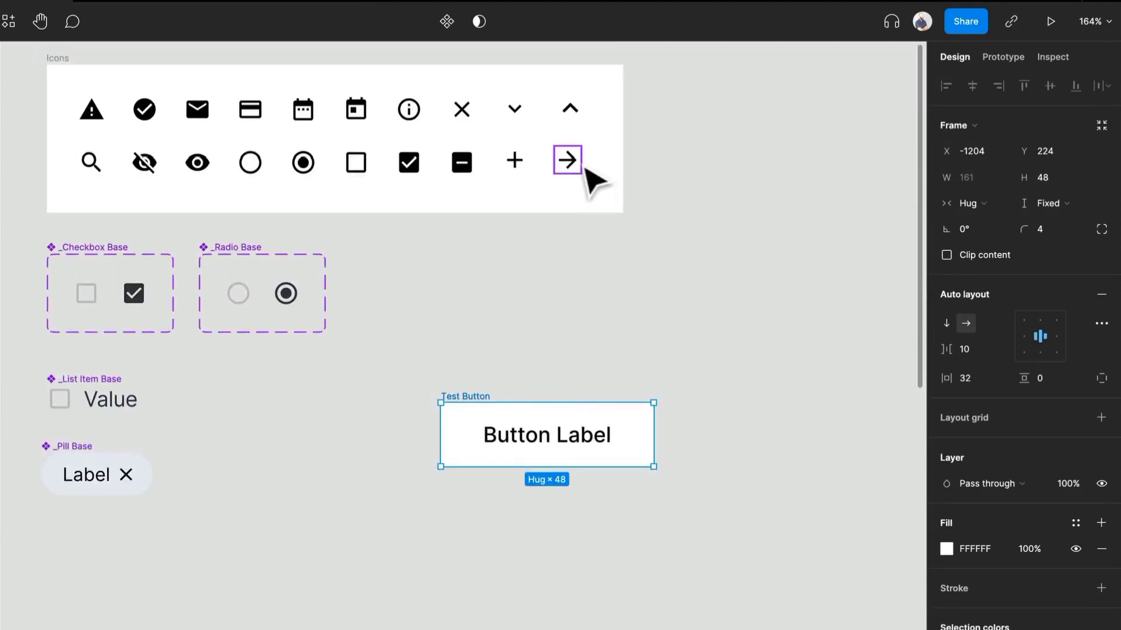
{"action": "left_click", "coordinate": [568, 160]}
{"action": "left_click_drag", "start_coordinate": [581, 171], "coordinate": [622, 433]}
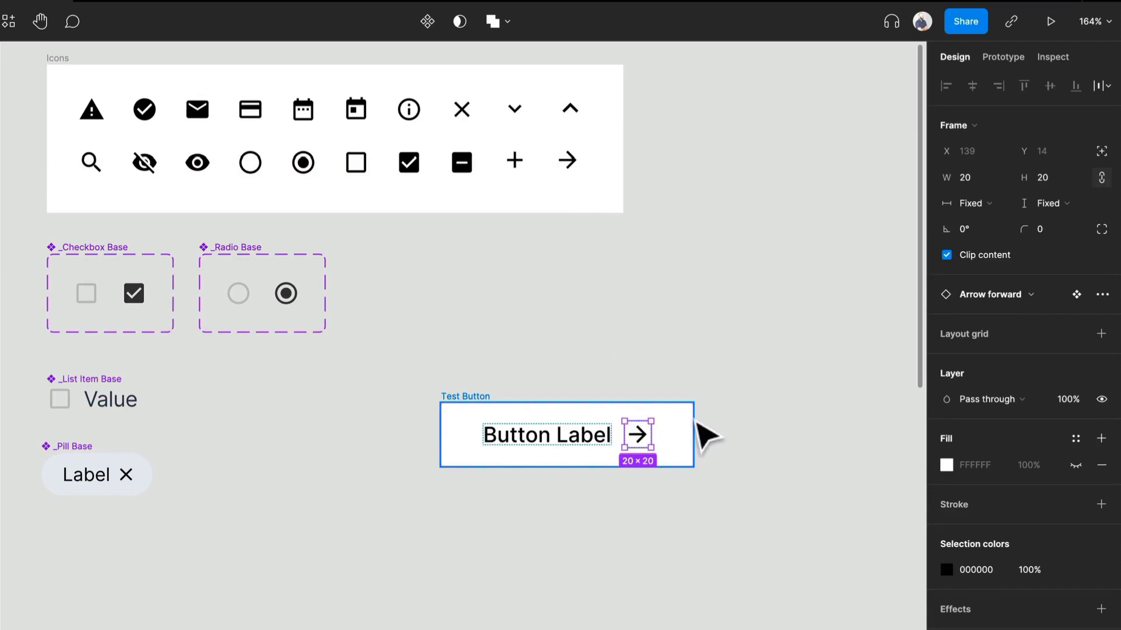
- Set the spacing between the label and the arrow icon in the Test Button frame to 8
{"action": "left_click", "coordinate": [688, 393]}
{"action": "left_click", "coordinate": [630, 432]}
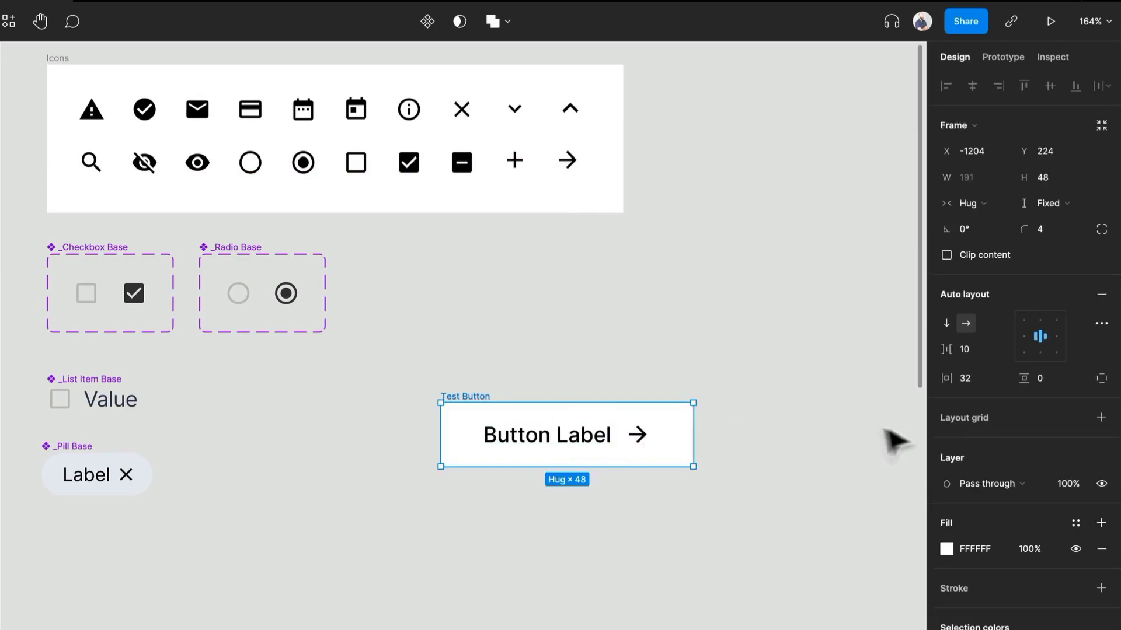
{"action": "left_click", "coordinate": [963, 349]}
{"action": "left_click_drag", "start_coordinate": [935, 354], "coordinate": [930, 354]}
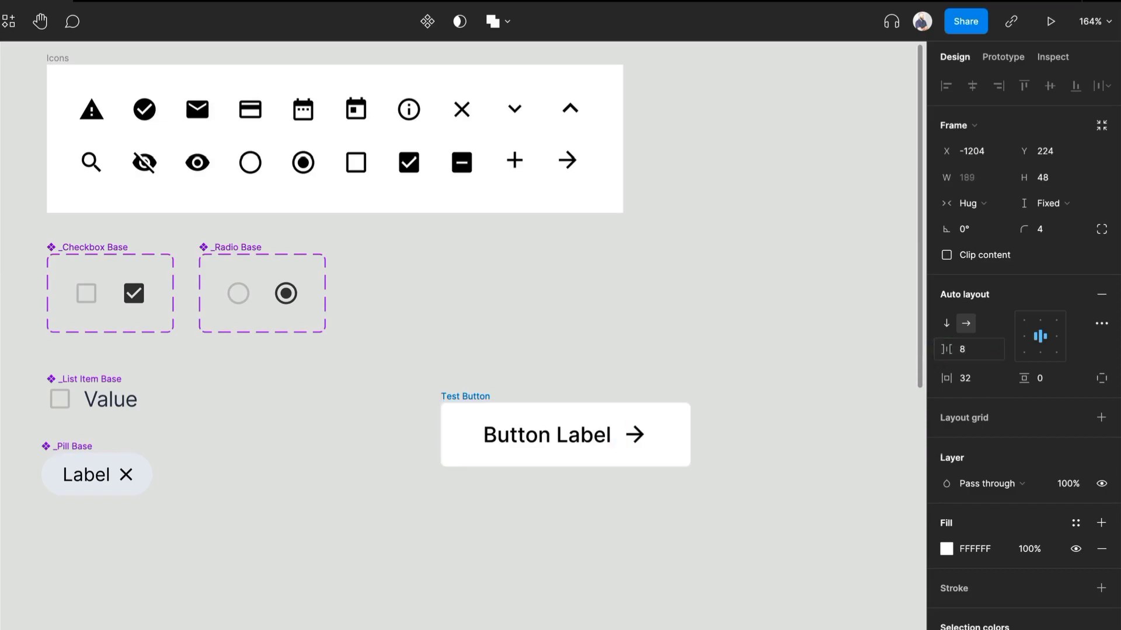
{"action": "left_click", "coordinate": [771, 367]}
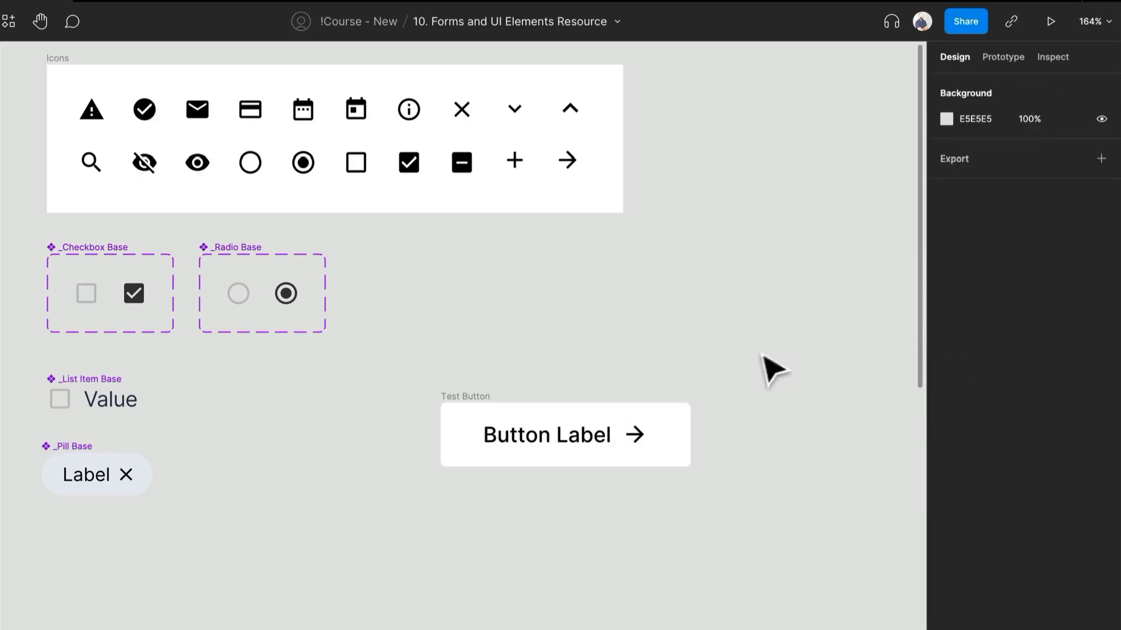
- Turn the Test Button frame into a component and add a boolean property named Icon with the value True
{"action": "left_click", "coordinate": [477, 408]}
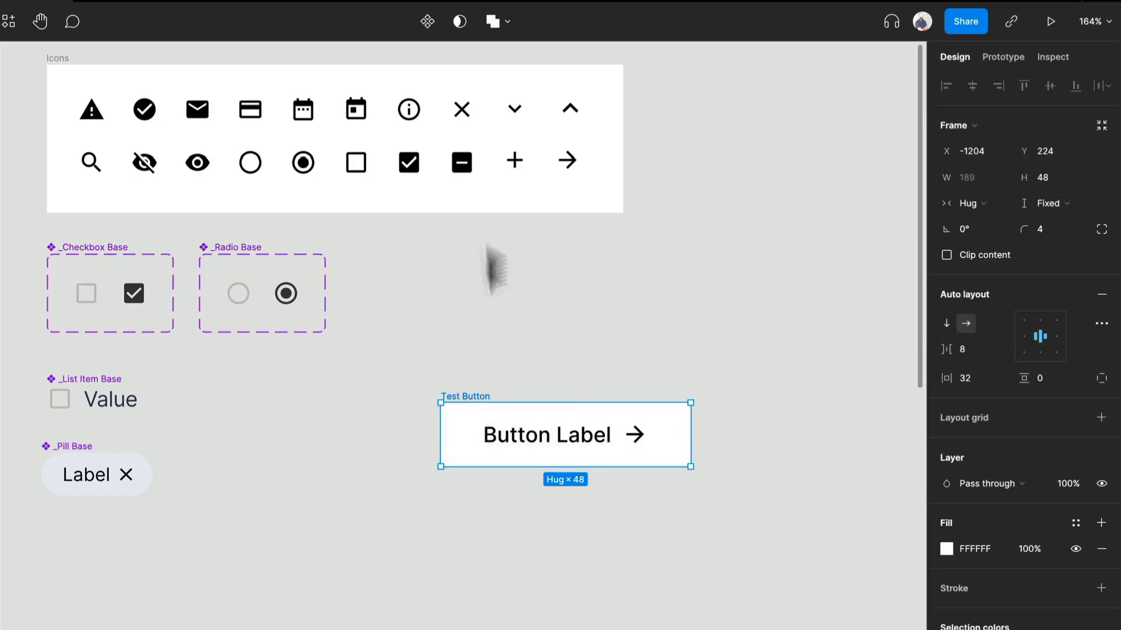
{"action": "left_click", "coordinate": [425, 26]}
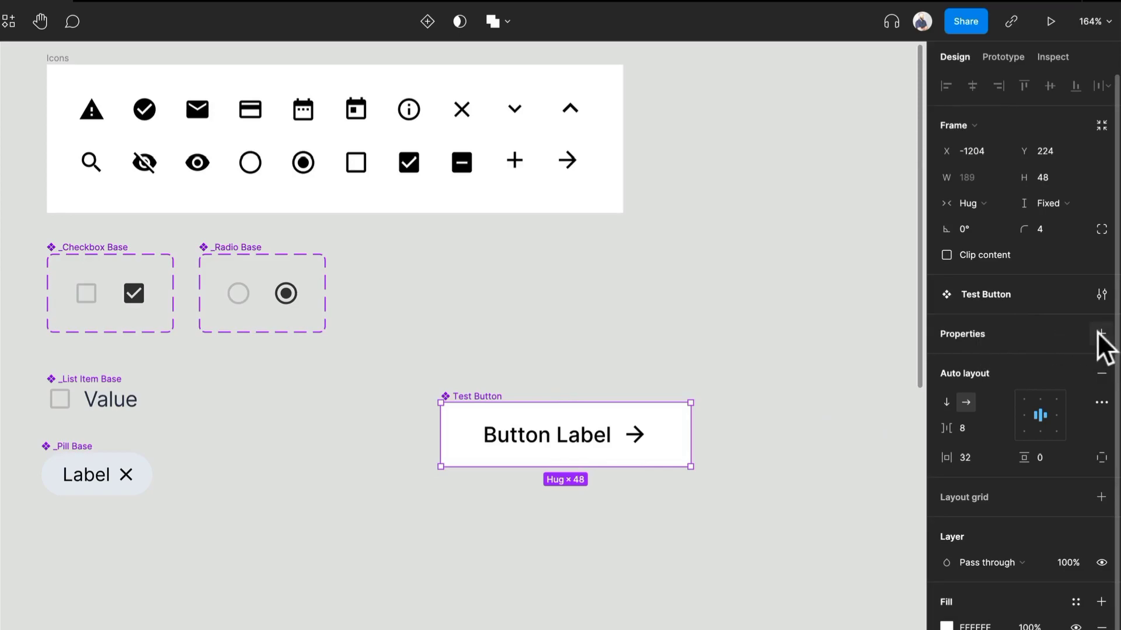
{"action": "left_click", "coordinate": [1101, 334]}
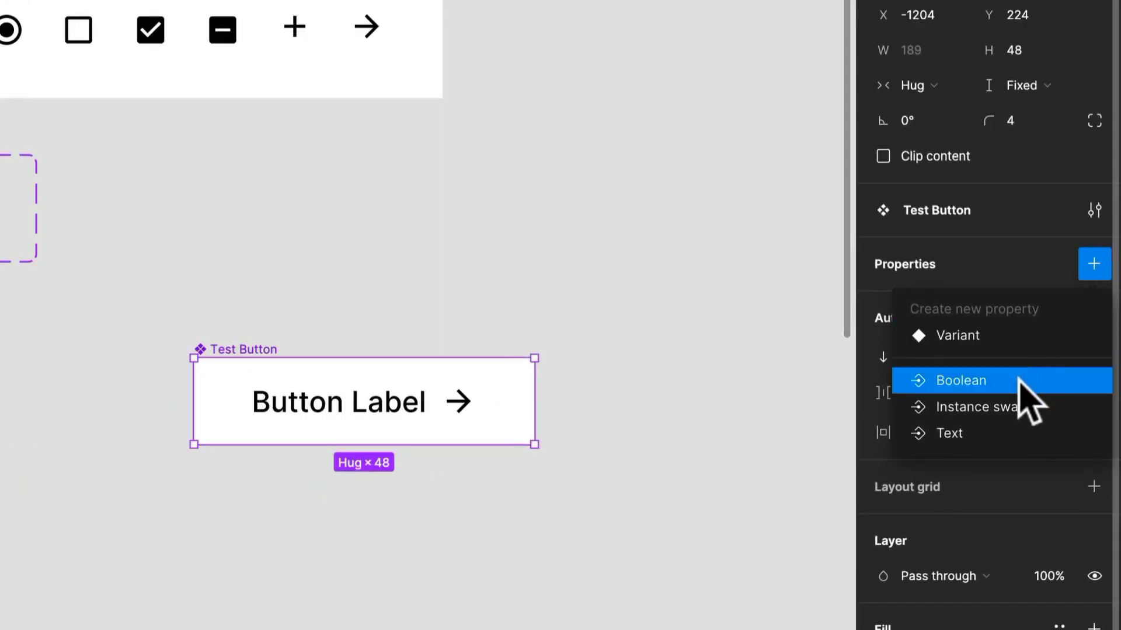
{"action": "left_click", "coordinate": [982, 382]}
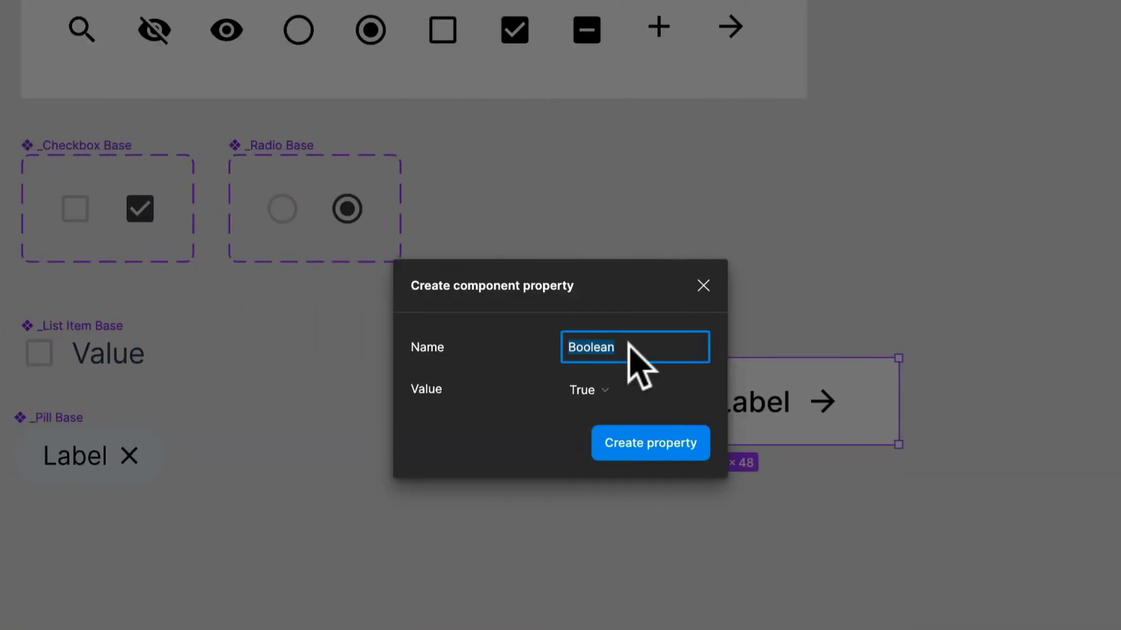
{"action": "key", "text": "BackSpace"}
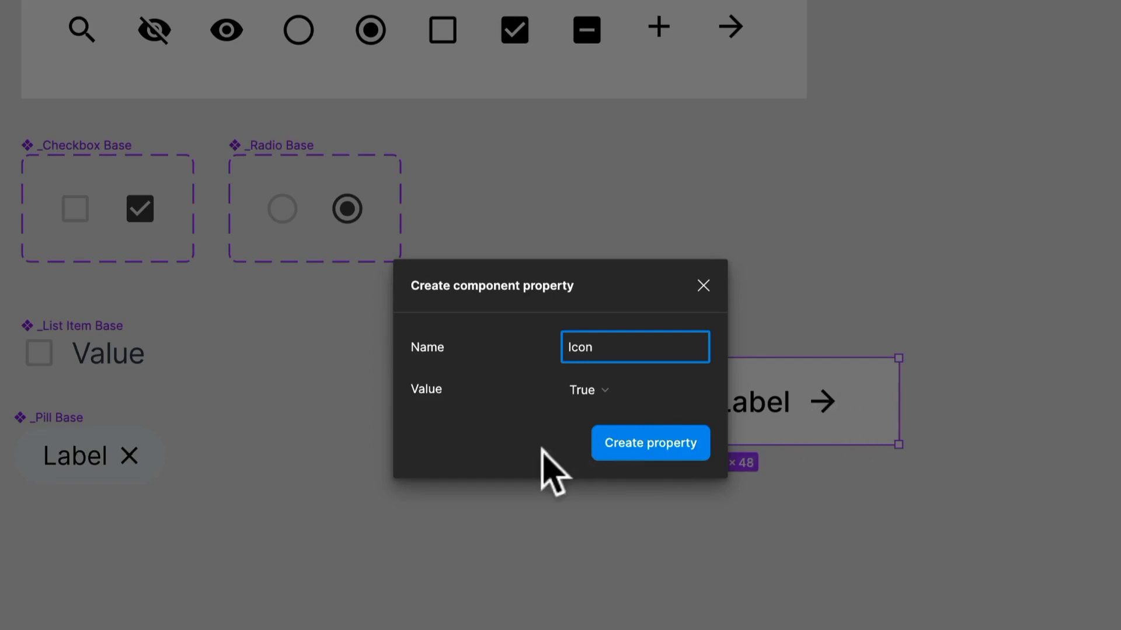
{"action": "left_click", "coordinate": [648, 443]}
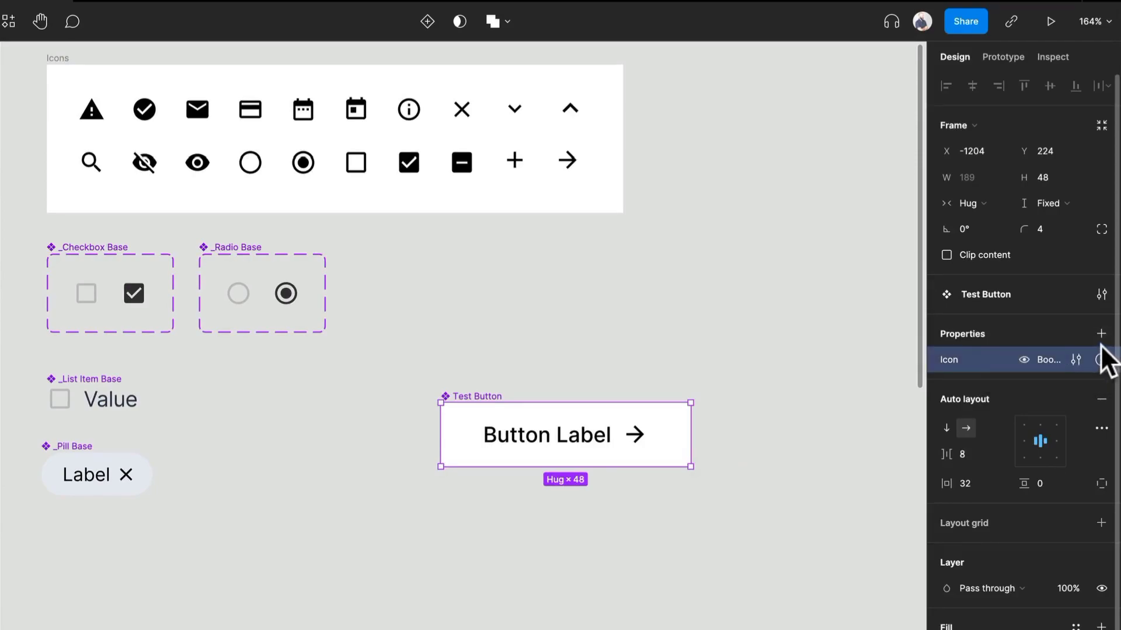
- Link the layer visibility of the arrow icon inside Test Button to the Icon property
{"action": "left_click", "coordinate": [638, 440]}
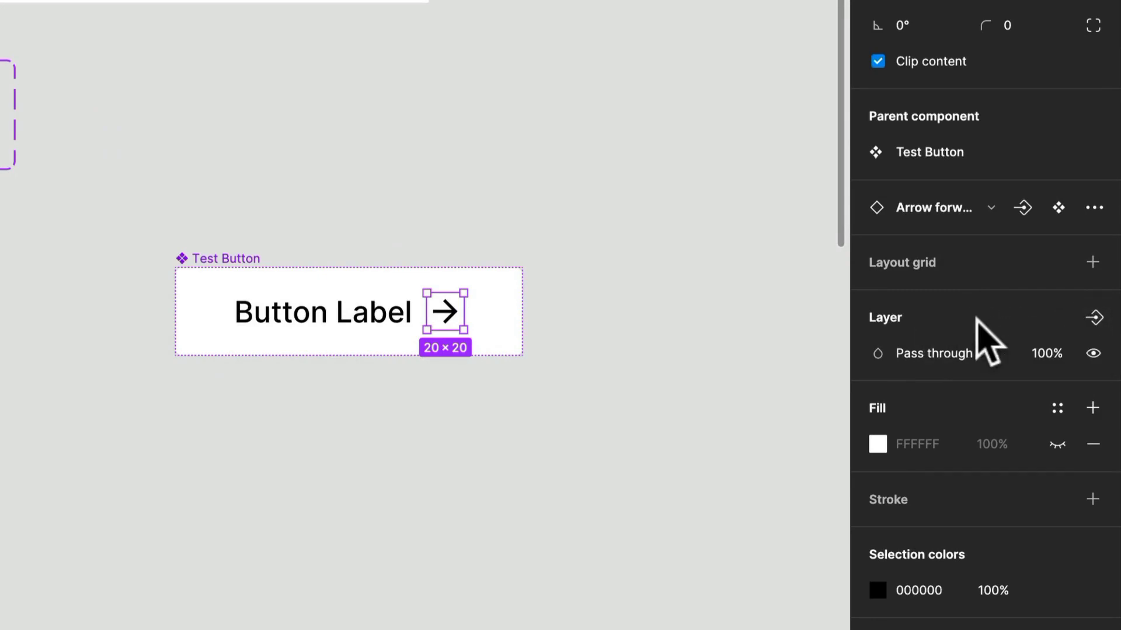
{"action": "left_click", "coordinate": [1090, 319]}
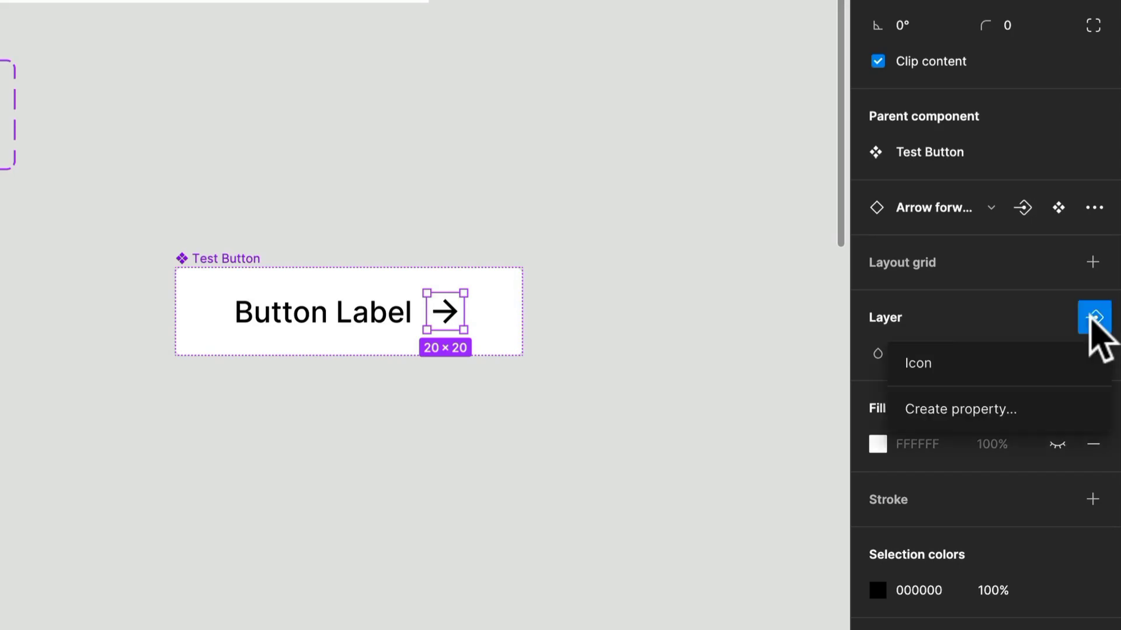
{"action": "left_click", "coordinate": [1000, 309]}
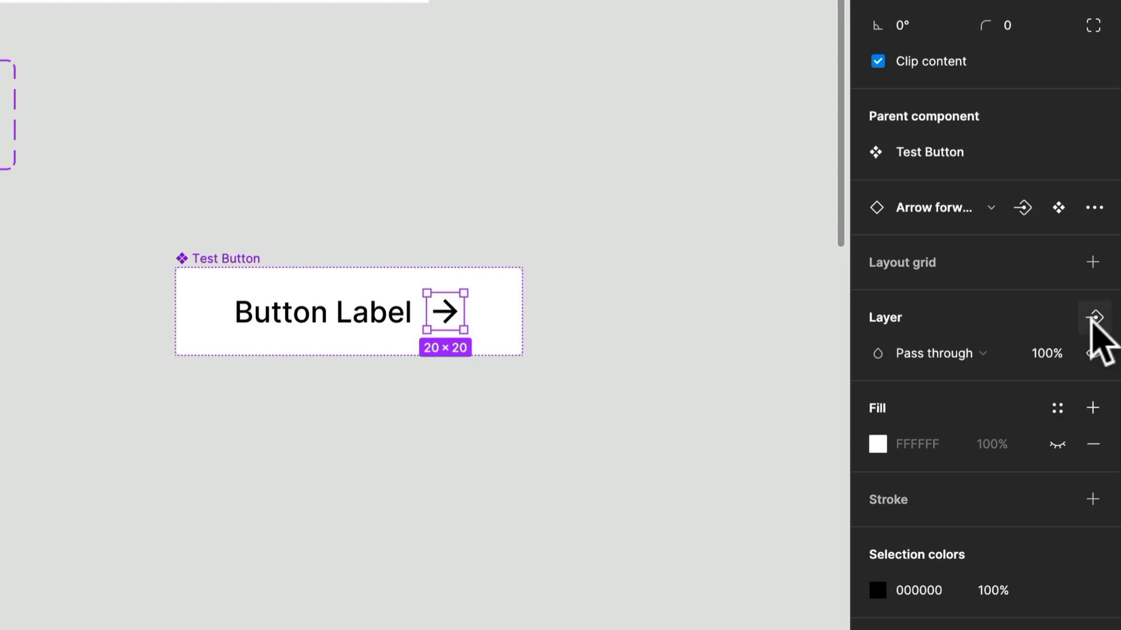
{"action": "left_click", "coordinate": [1090, 320]}
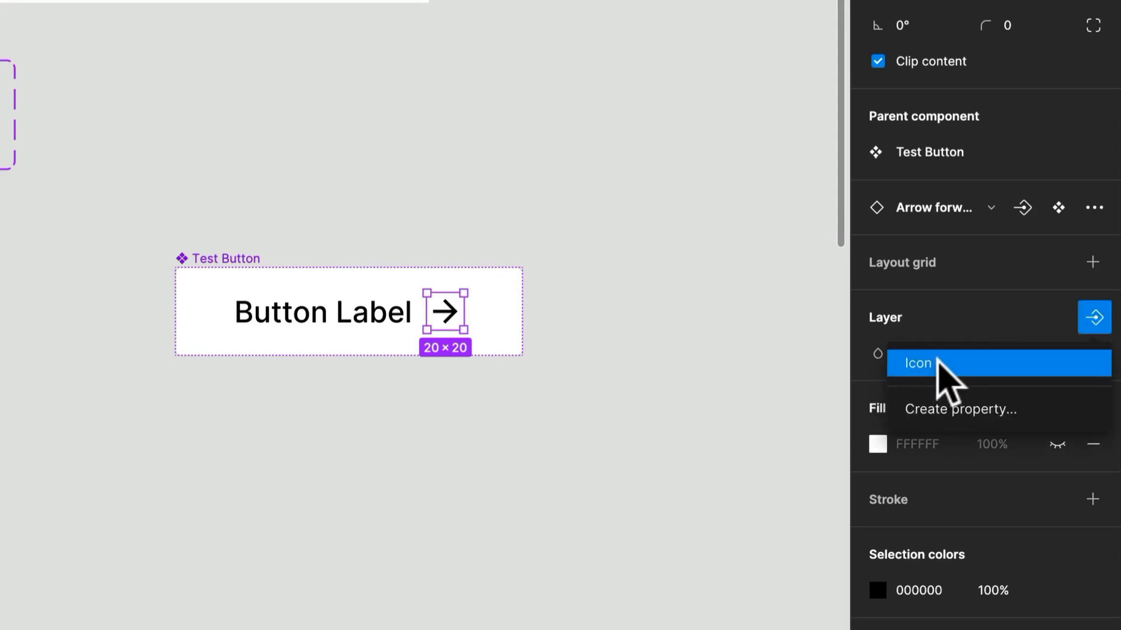
{"action": "left_click", "coordinate": [940, 353]}
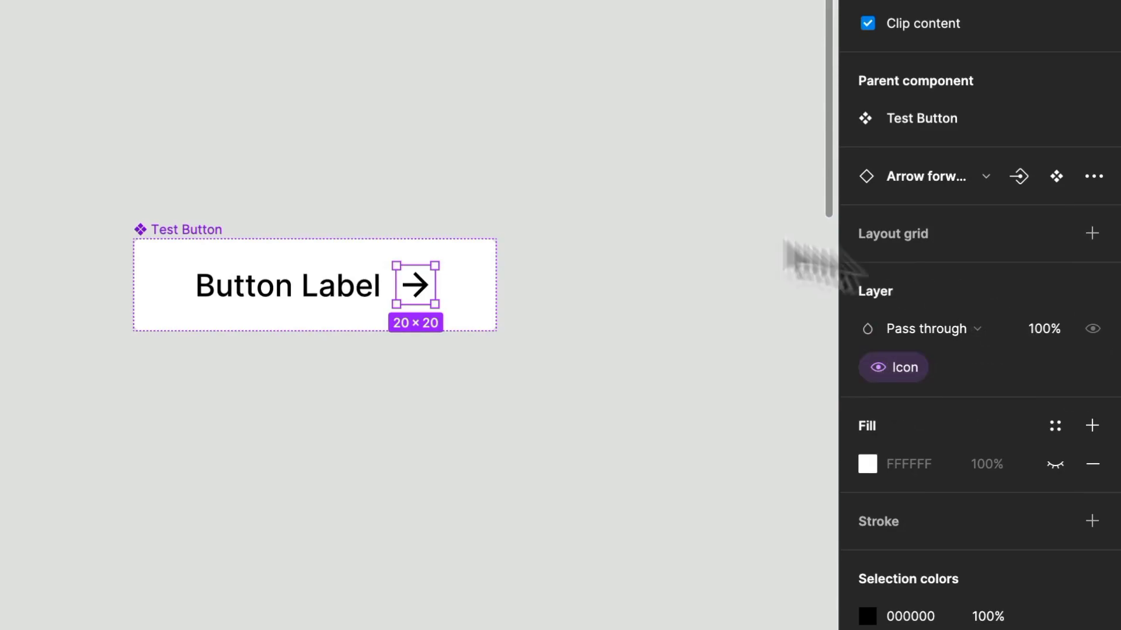
- Add an instance swap property named Icon Type to the Test Button component, with Arrow forward as its value
{"action": "left_click", "coordinate": [193, 231]}
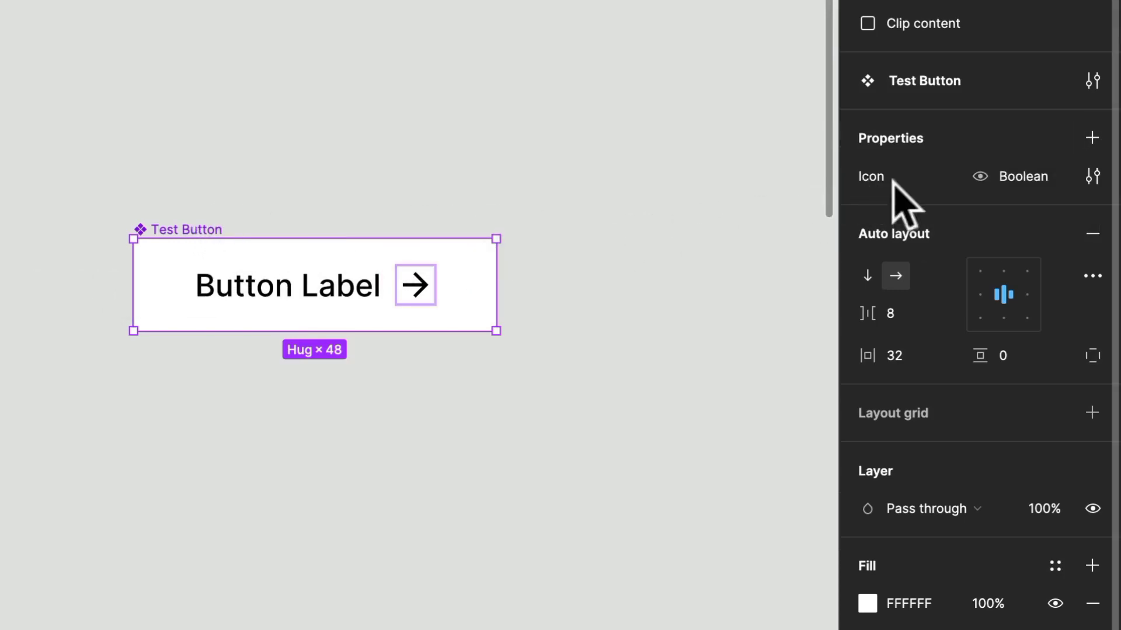
{"action": "left_click", "coordinate": [1091, 140]}
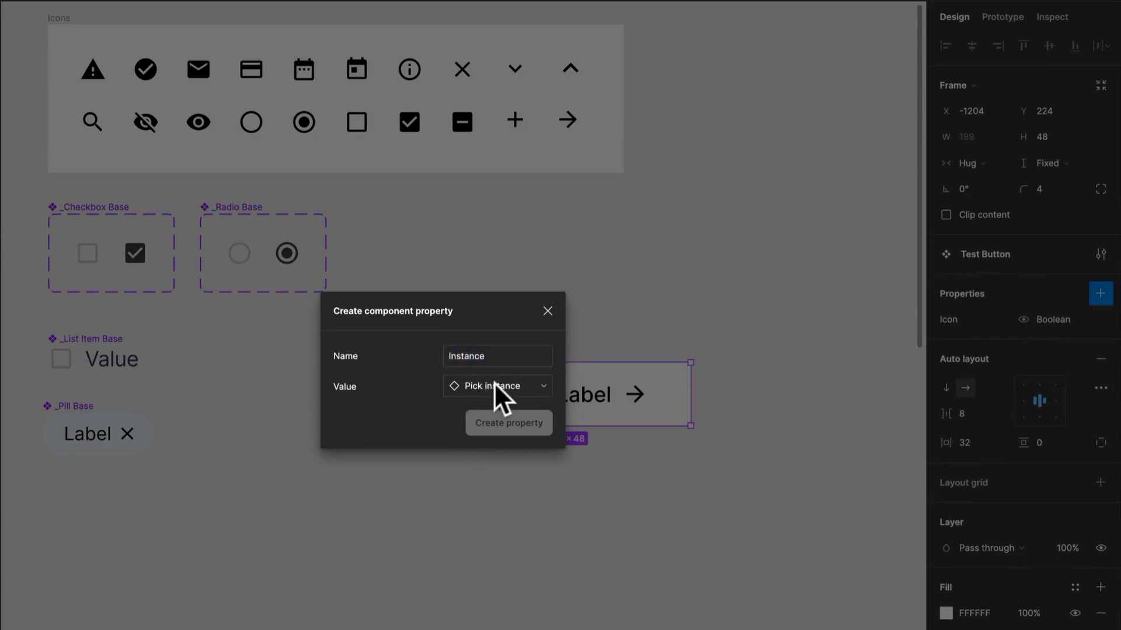
{"action": "left_click", "coordinate": [493, 383]}
{"action": "left_click", "coordinate": [486, 360]}
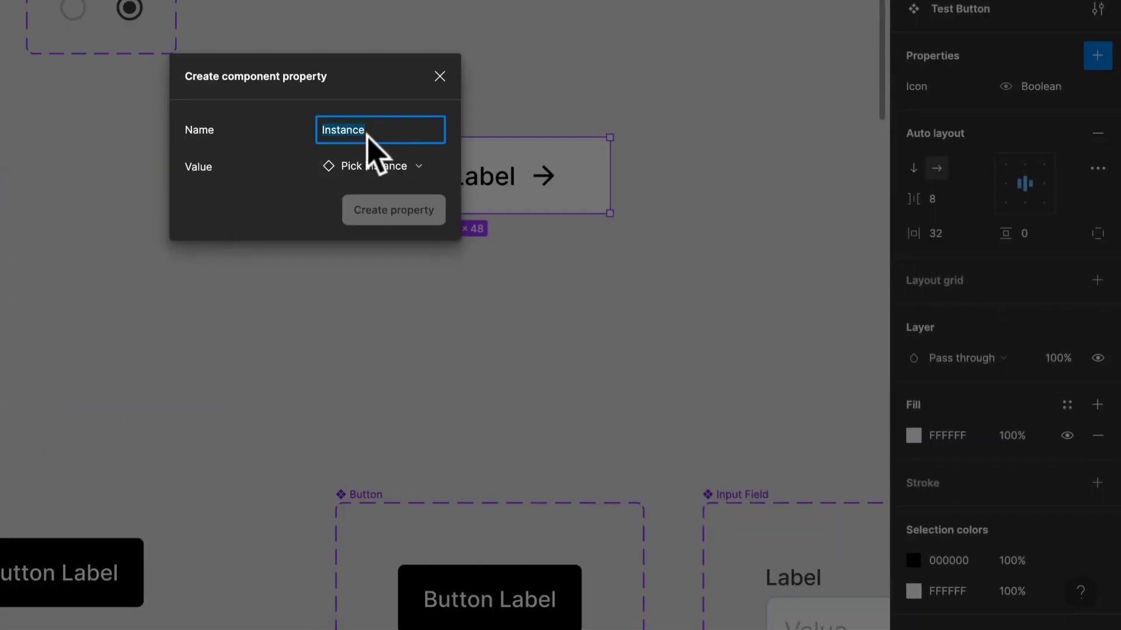
{"action": "type", "text": "Icon Type"}
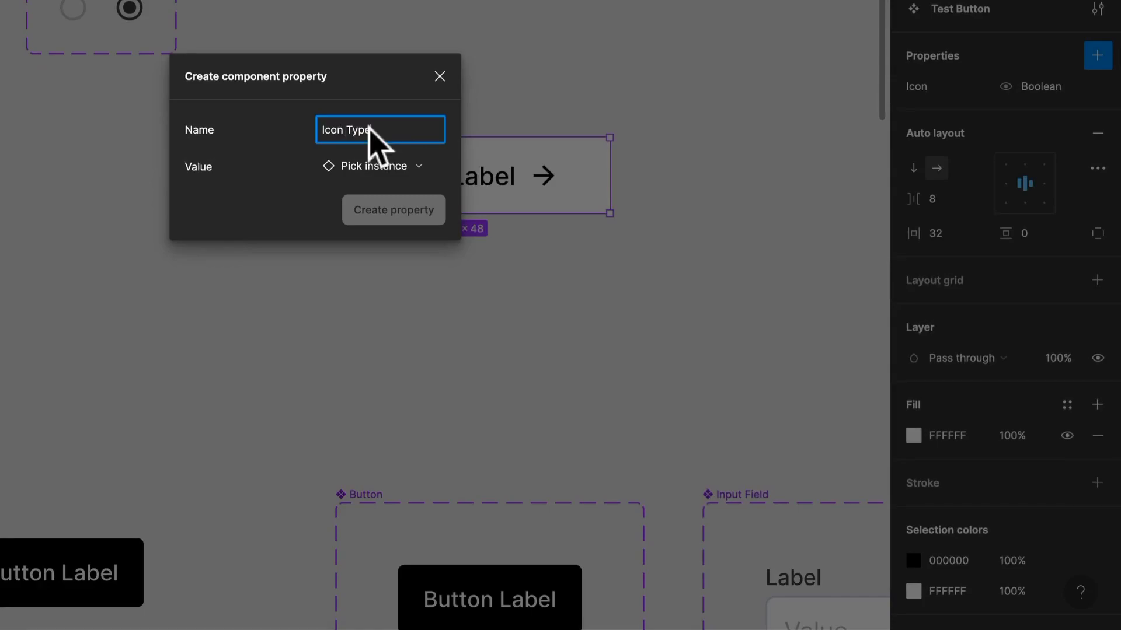
{"action": "left_click", "coordinate": [377, 174]}
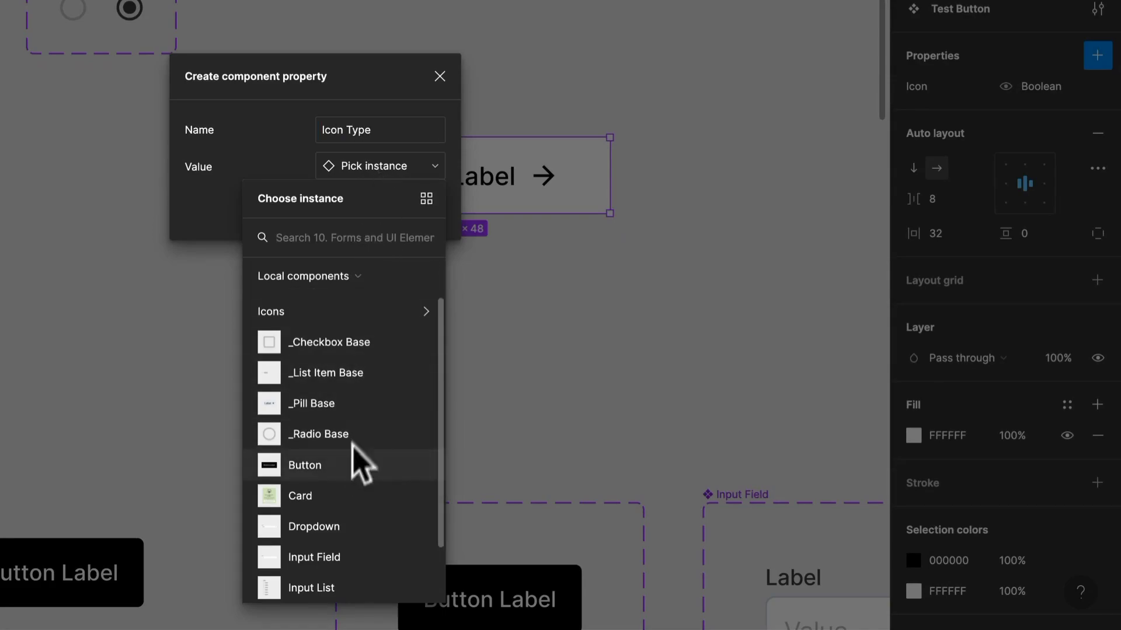
{"action": "type", "text": "arr"}
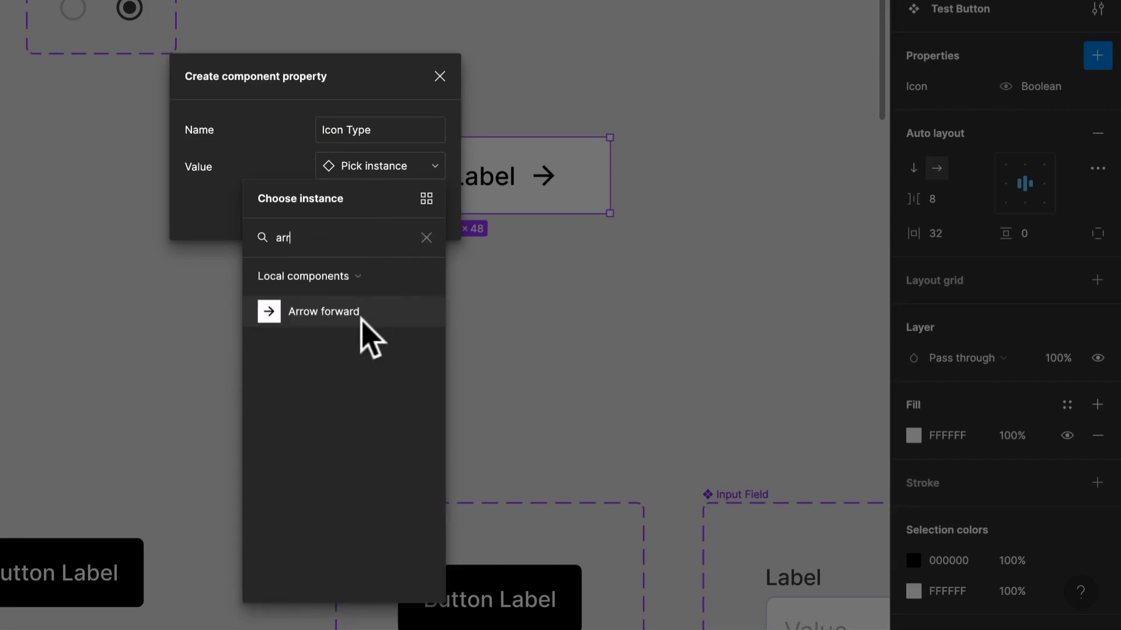
{"action": "left_click", "coordinate": [350, 311]}
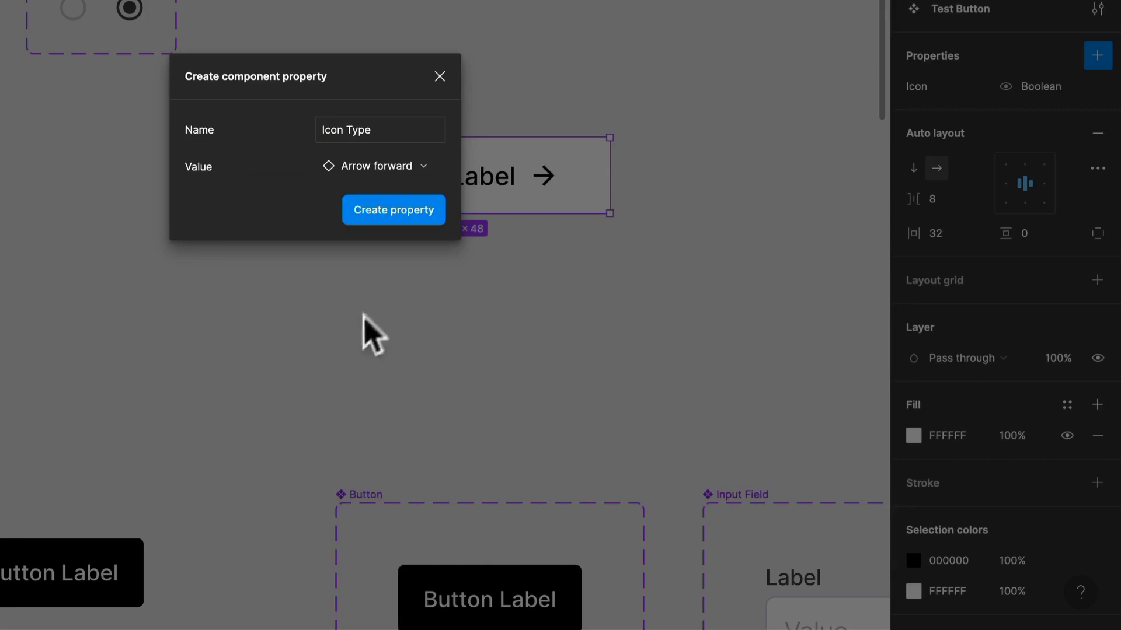
{"action": "left_click", "coordinate": [396, 212]}
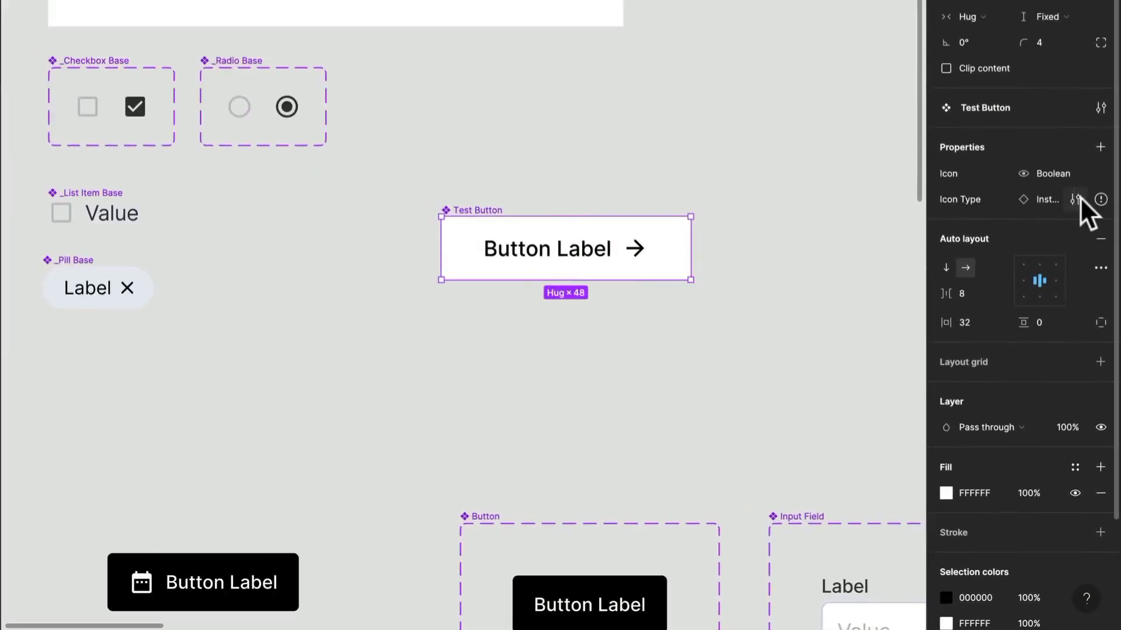
- Link the arrow icon instance inside Test Button to the Icon Type property
{"action": "double_click", "coordinate": [639, 252]}
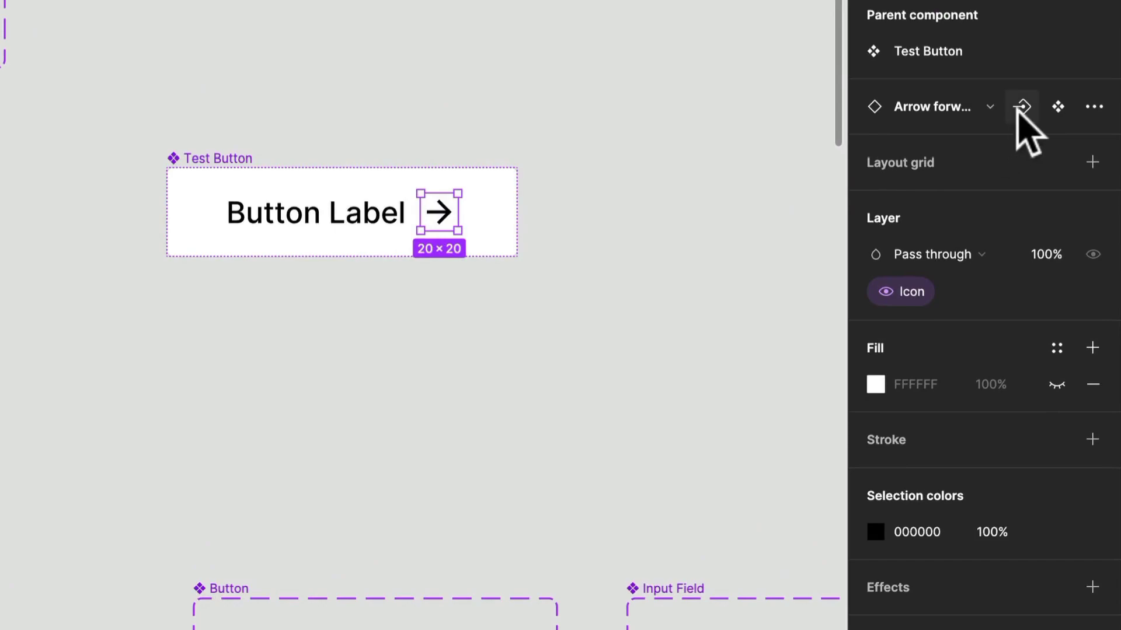
{"action": "left_click", "coordinate": [992, 108]}
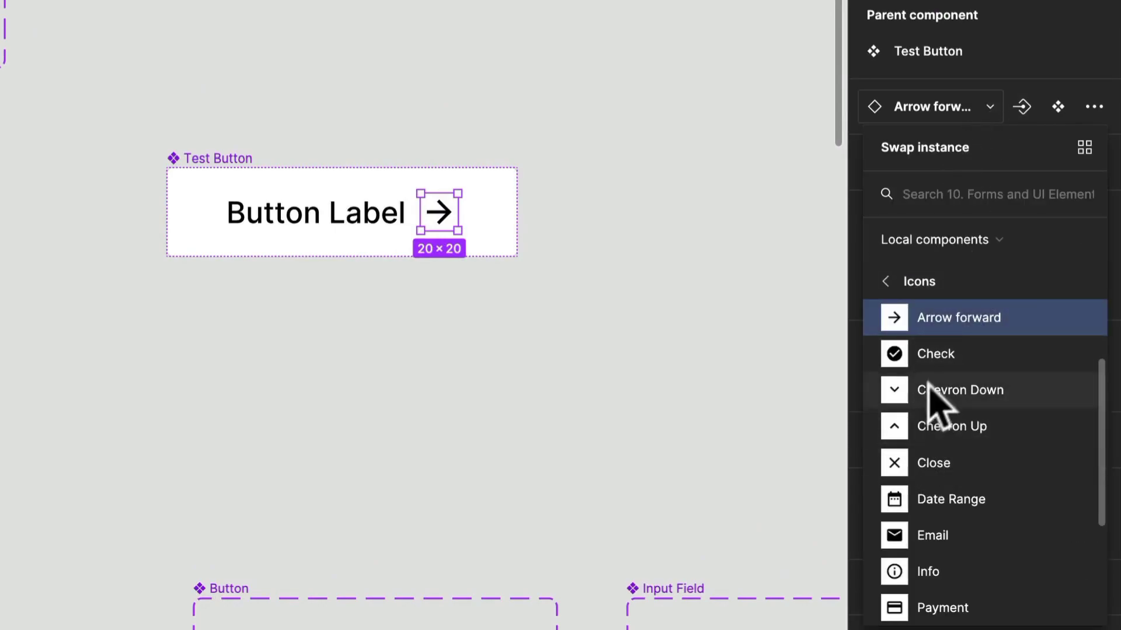
{"action": "left_click", "coordinate": [1031, 110]}
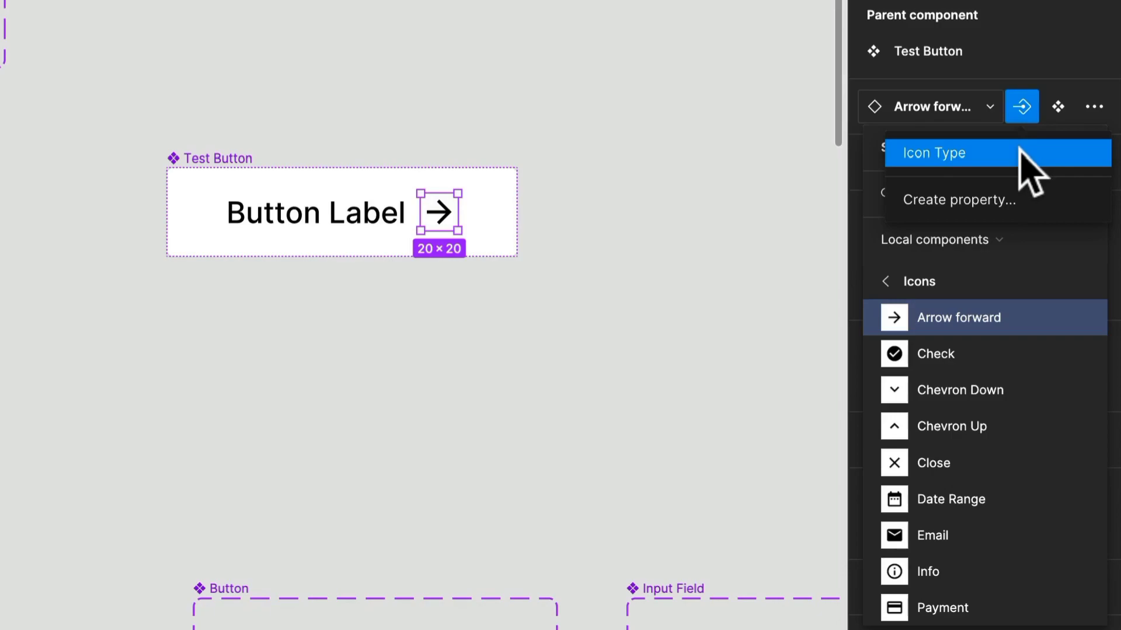
{"action": "left_click", "coordinate": [928, 179]}
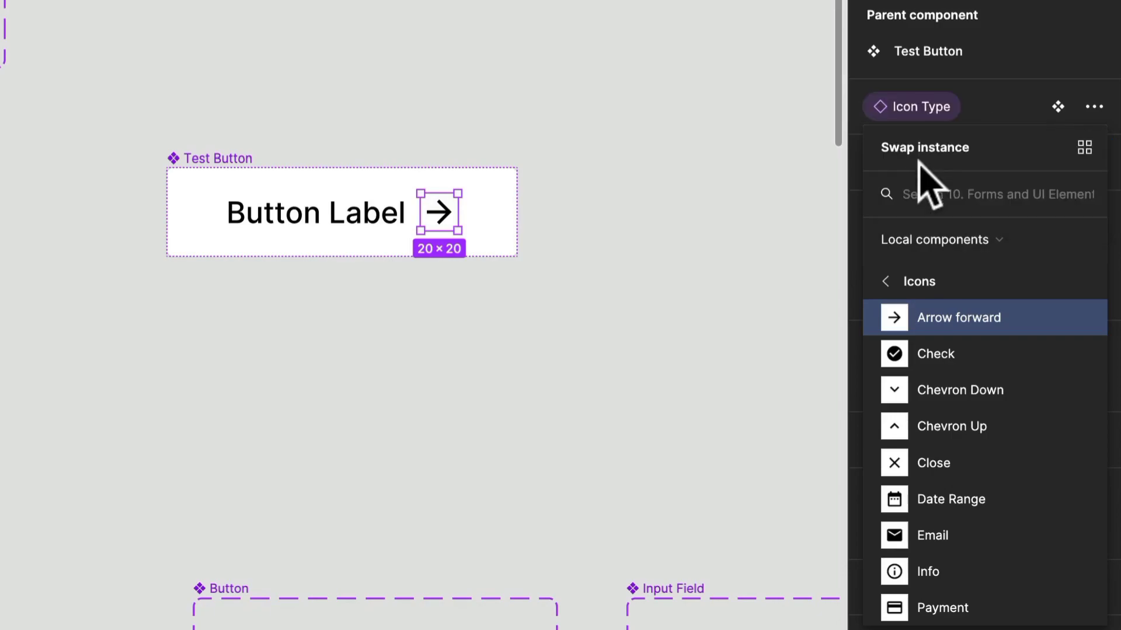
{"action": "left_click", "coordinate": [805, 187]}
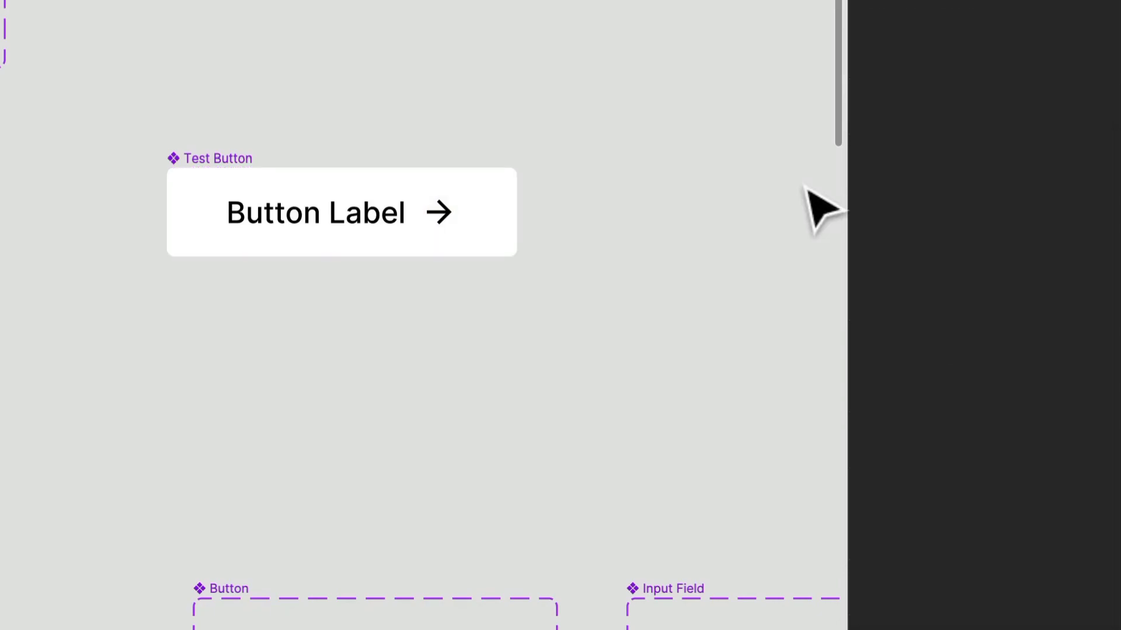
- Add a text property named Label to the Test Button component with the value Button Label
{"action": "left_click", "coordinate": [234, 155]}
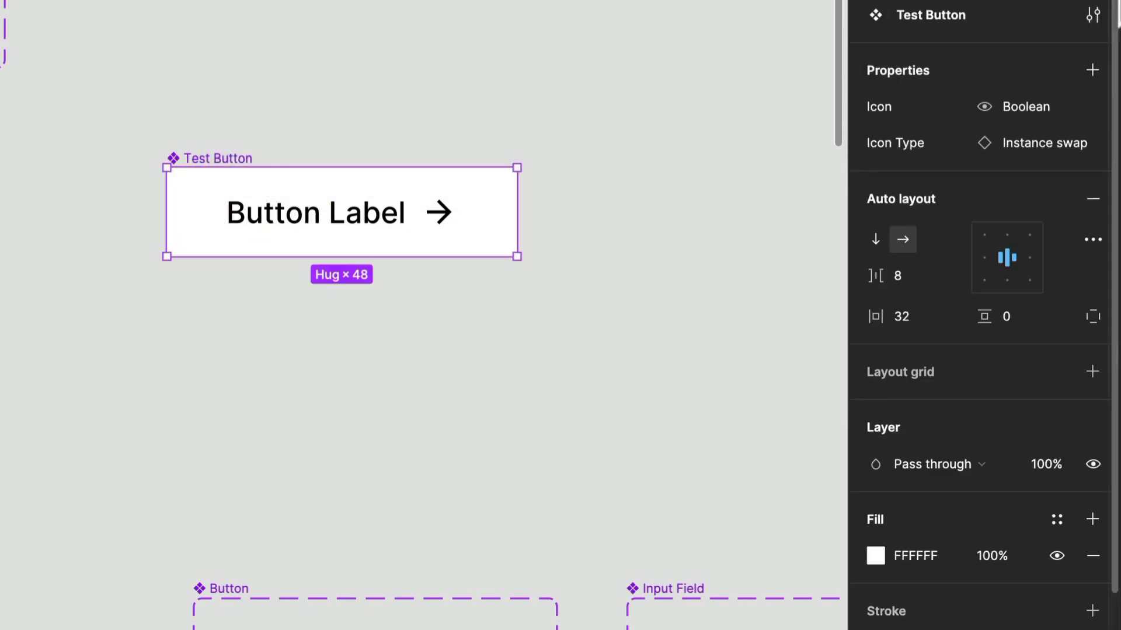
{"action": "left_click", "coordinate": [1090, 61]}
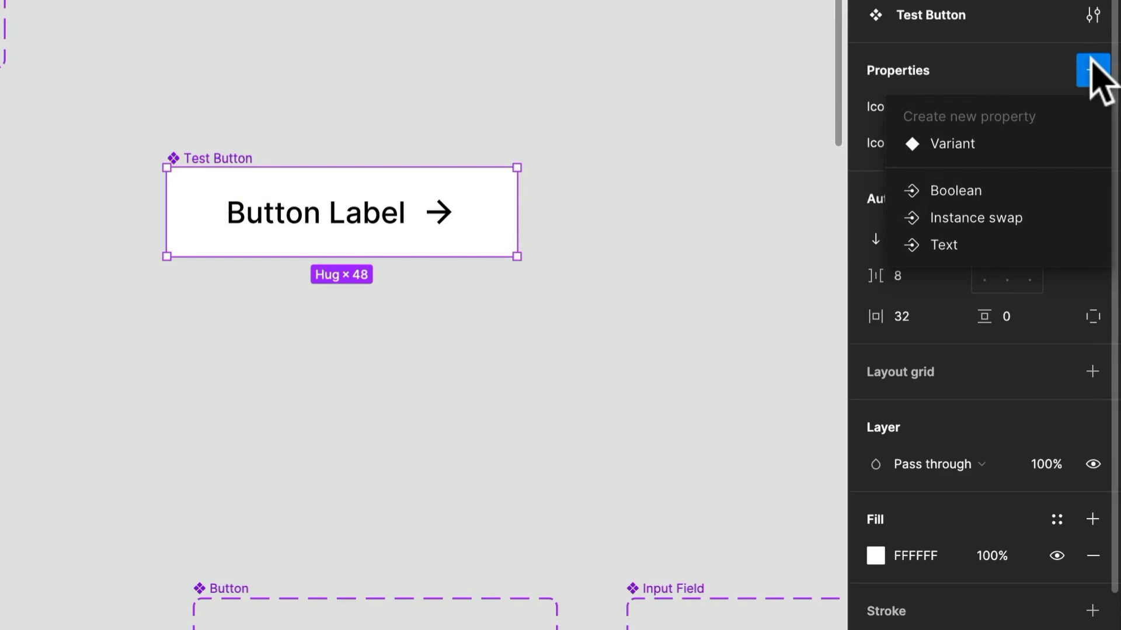
{"action": "left_click", "coordinate": [977, 244]}
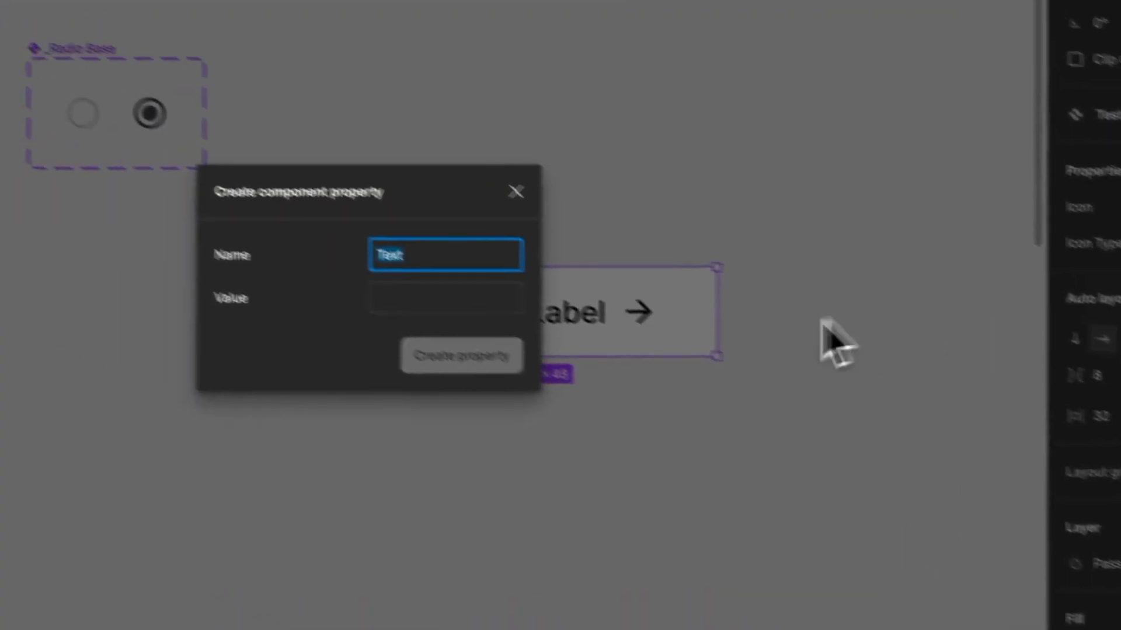
{"action": "left_click_drag", "start_coordinate": [480, 184], "coordinate": [219, 173]}
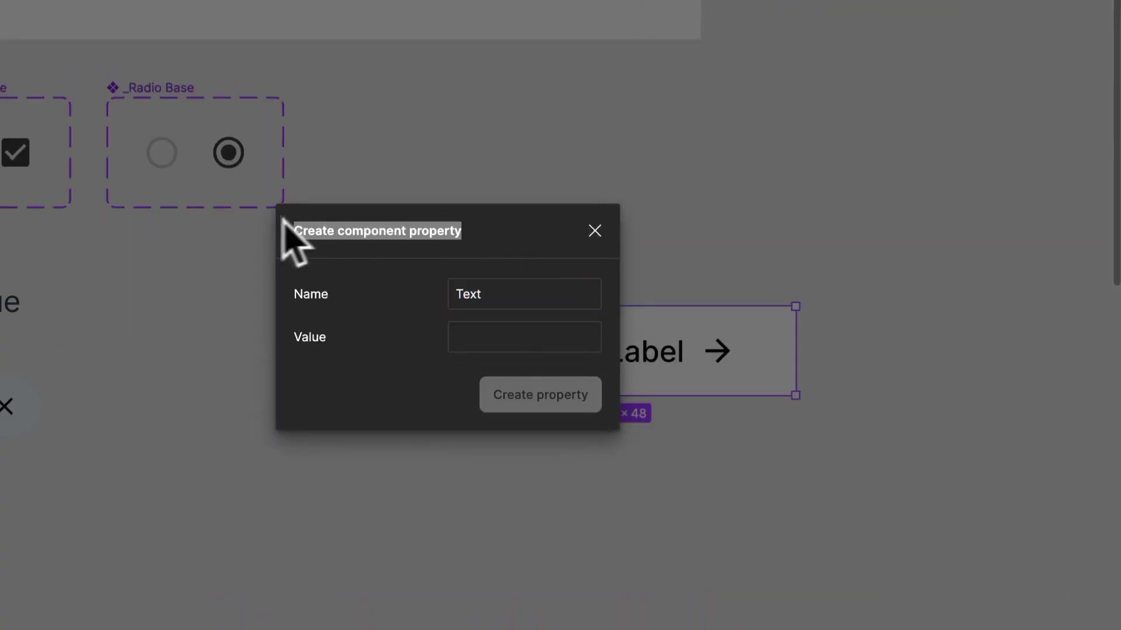
{"action": "left_click", "coordinate": [501, 294]}
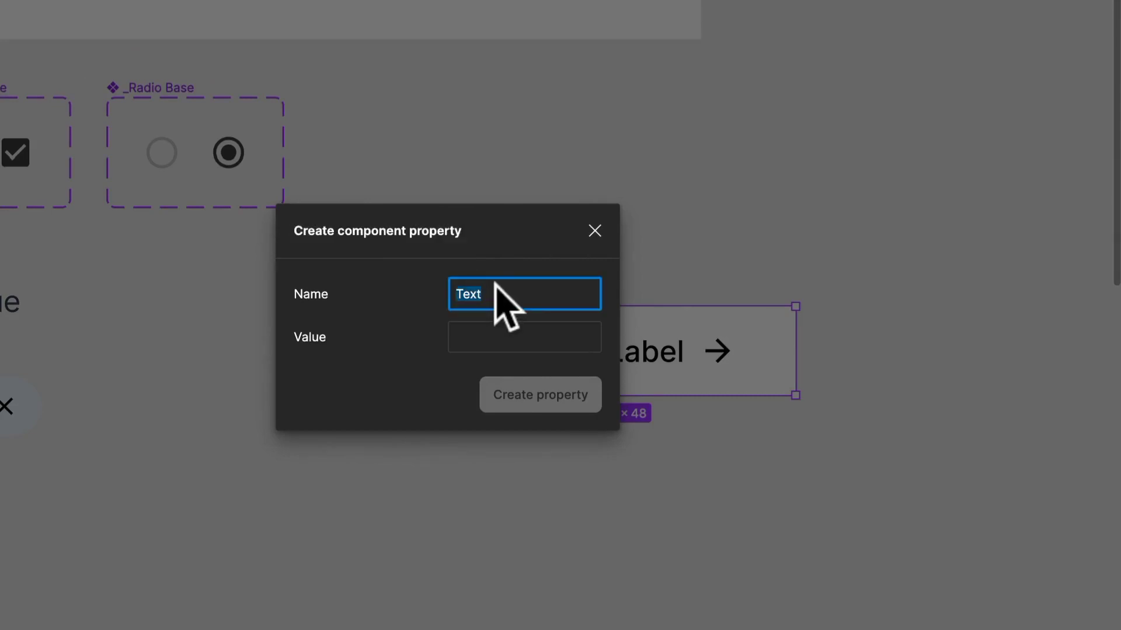
{"action": "type", "text": "B"}
{"action": "left_click", "coordinate": [492, 348]}
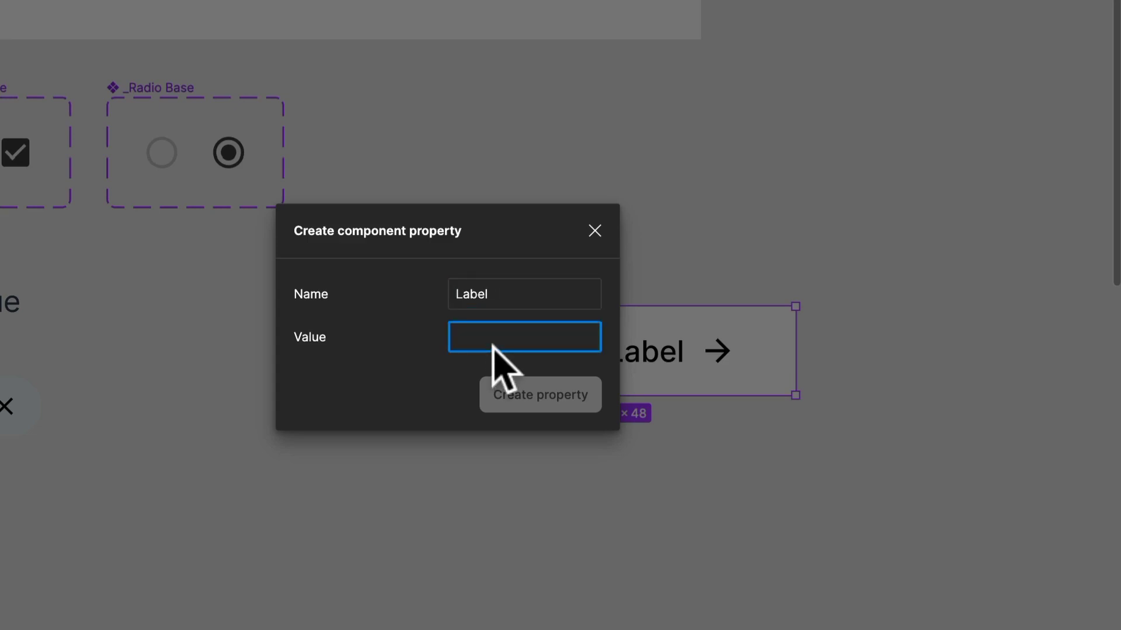
{"action": "type", "text": "Button Label"}
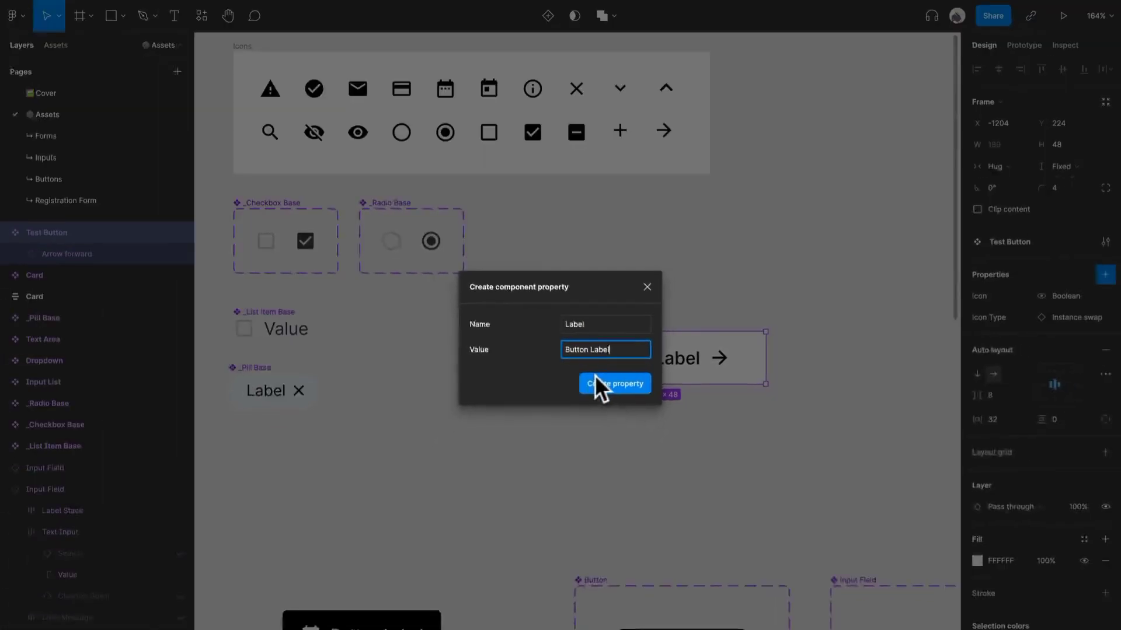
{"action": "left_click", "coordinate": [504, 388]}
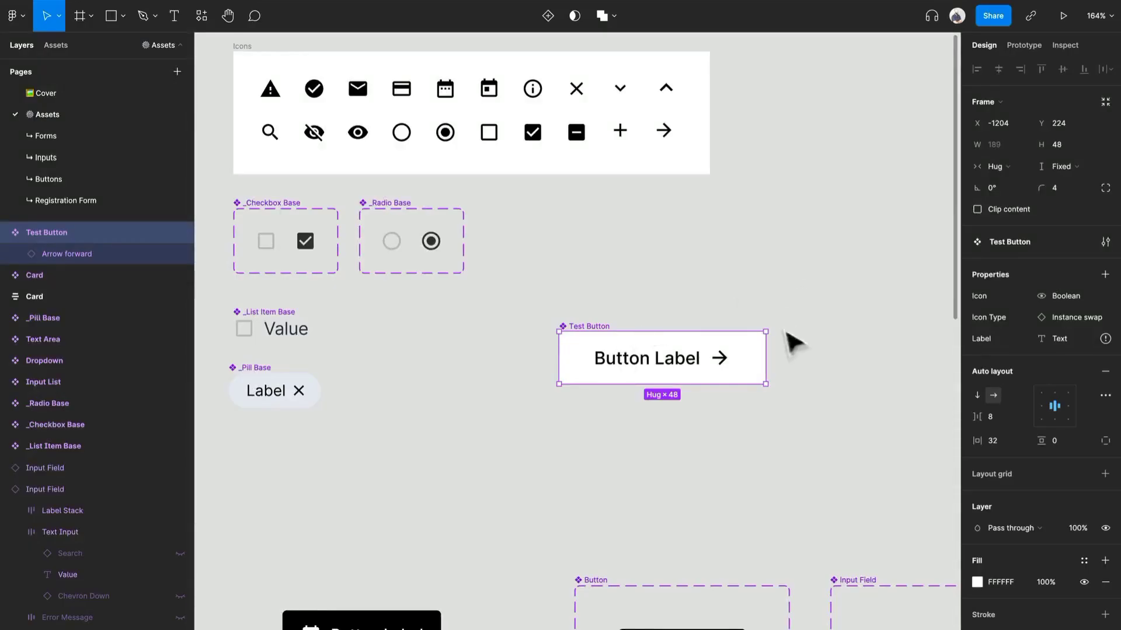
- Link the text content of the label inside Test Button to the Label property
{"action": "double_click", "coordinate": [620, 360]}
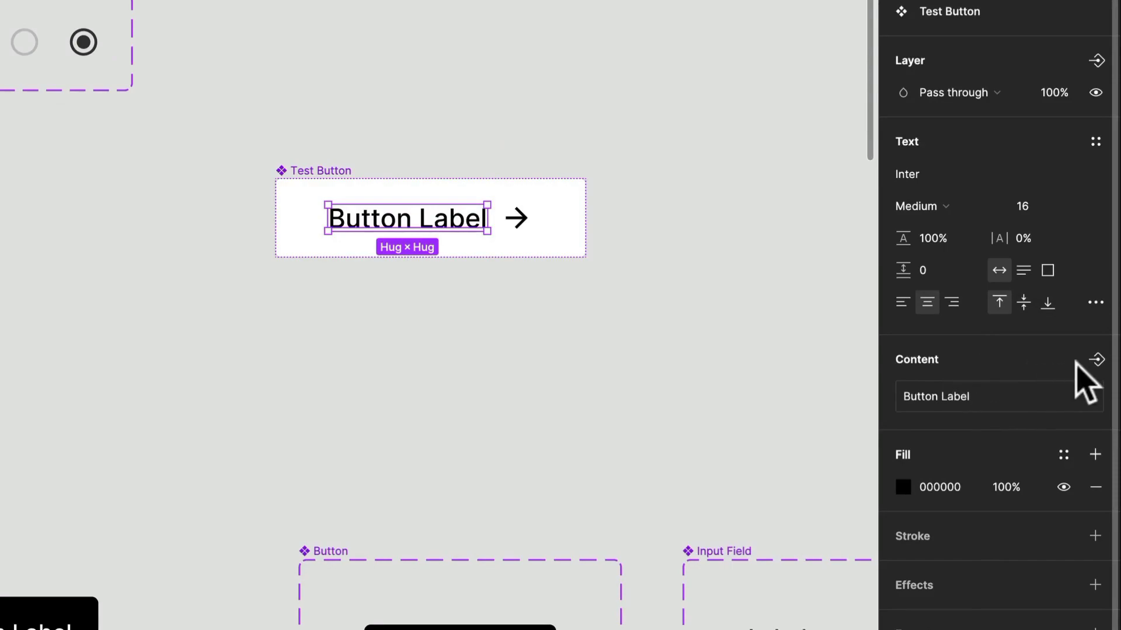
{"action": "left_click", "coordinate": [1097, 360]}
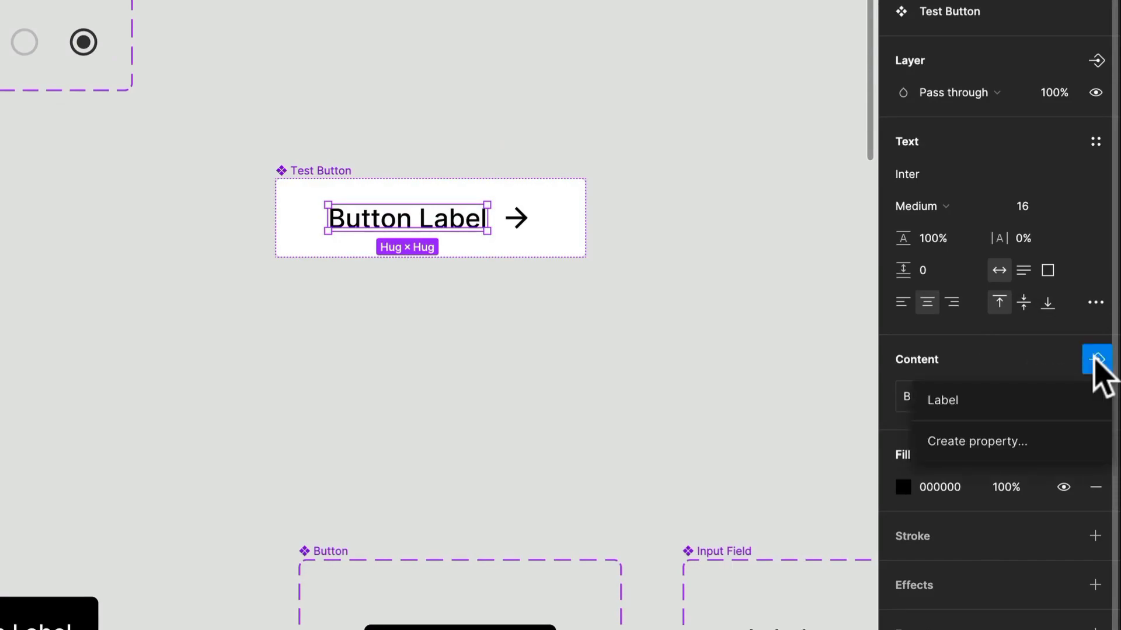
{"action": "left_click", "coordinate": [1003, 395]}
{"action": "left_click", "coordinate": [563, 352]}
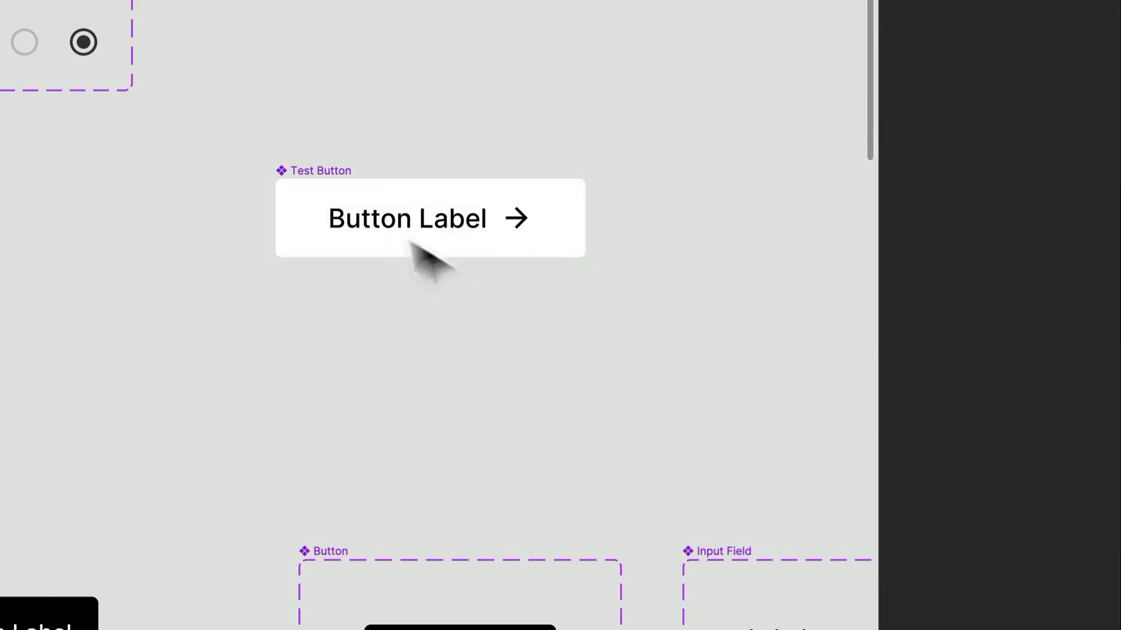
- Place an instance of Test Button above and to the right of the main component, and toggle its Icon property off and on
{"action": "left_click_drag", "start_coordinate": [356, 199], "coordinate": [600, 39]}
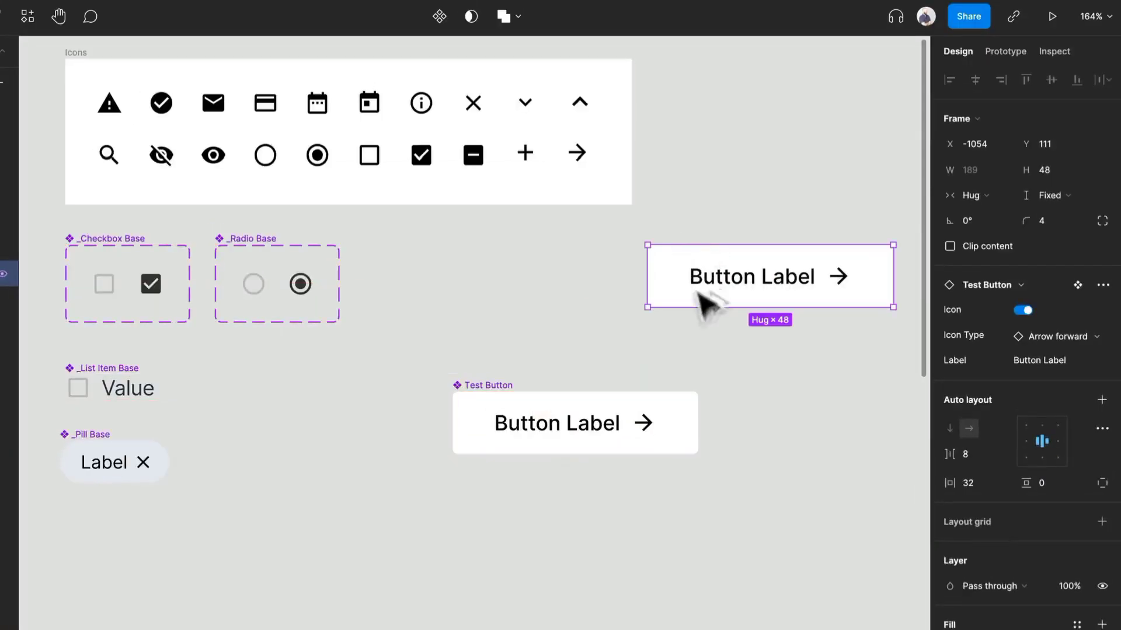
{"action": "left_click_drag", "start_coordinate": [727, 324], "coordinate": [401, 350]}
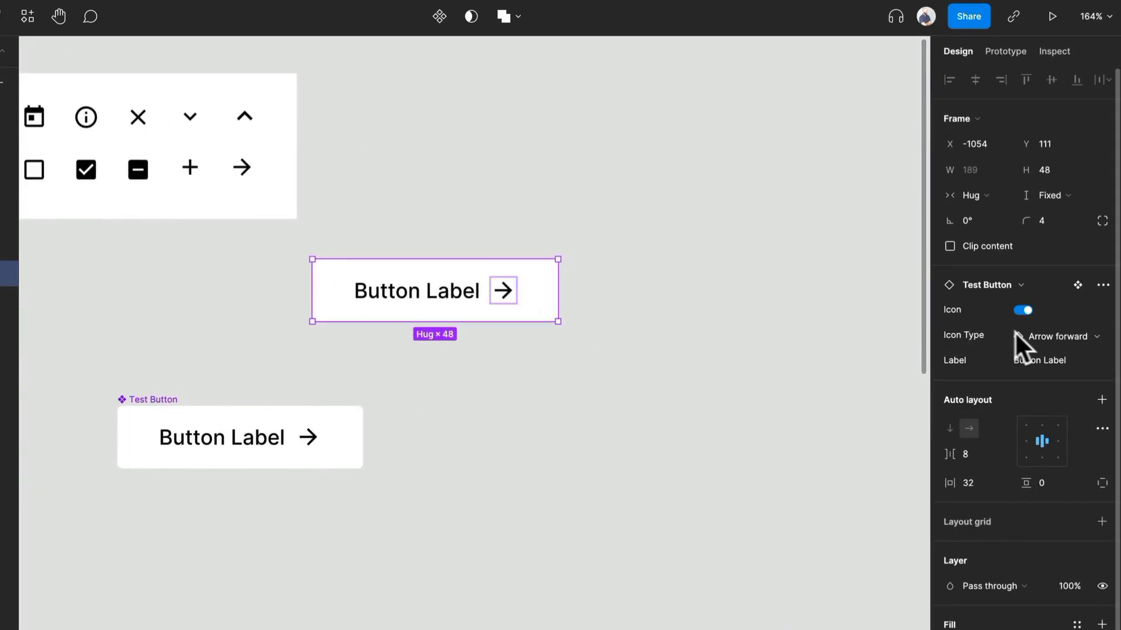
{"action": "left_click", "coordinate": [1021, 314]}
{"action": "left_click", "coordinate": [1020, 314]}
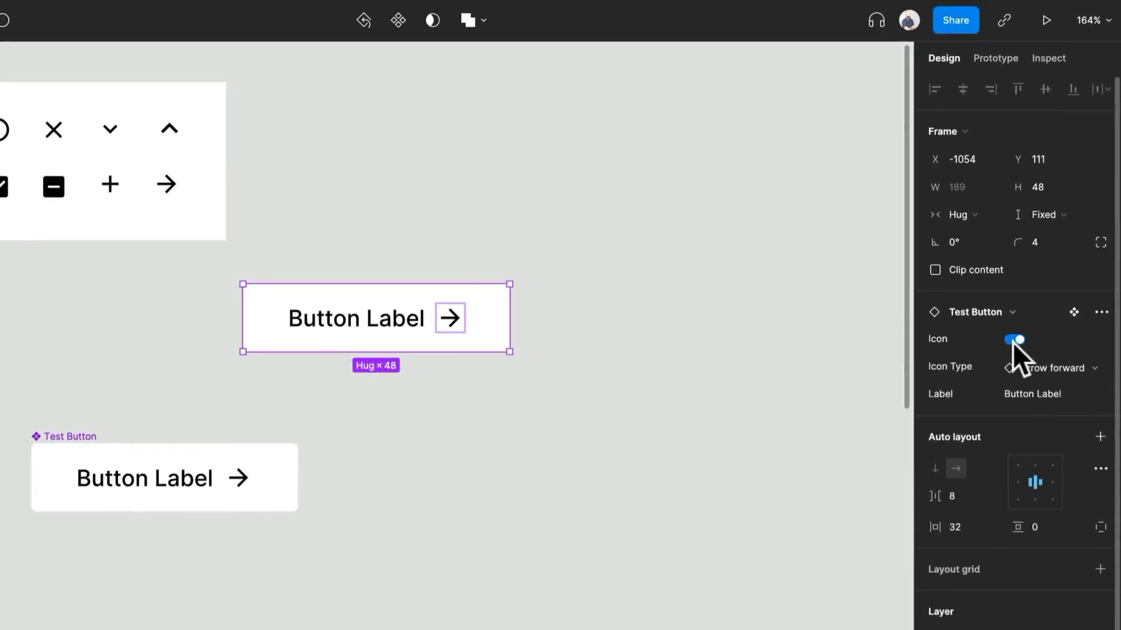
- Try Close as the Icon Type of the Test Button instance and undo the swap
{"action": "left_click", "coordinate": [1045, 368]}
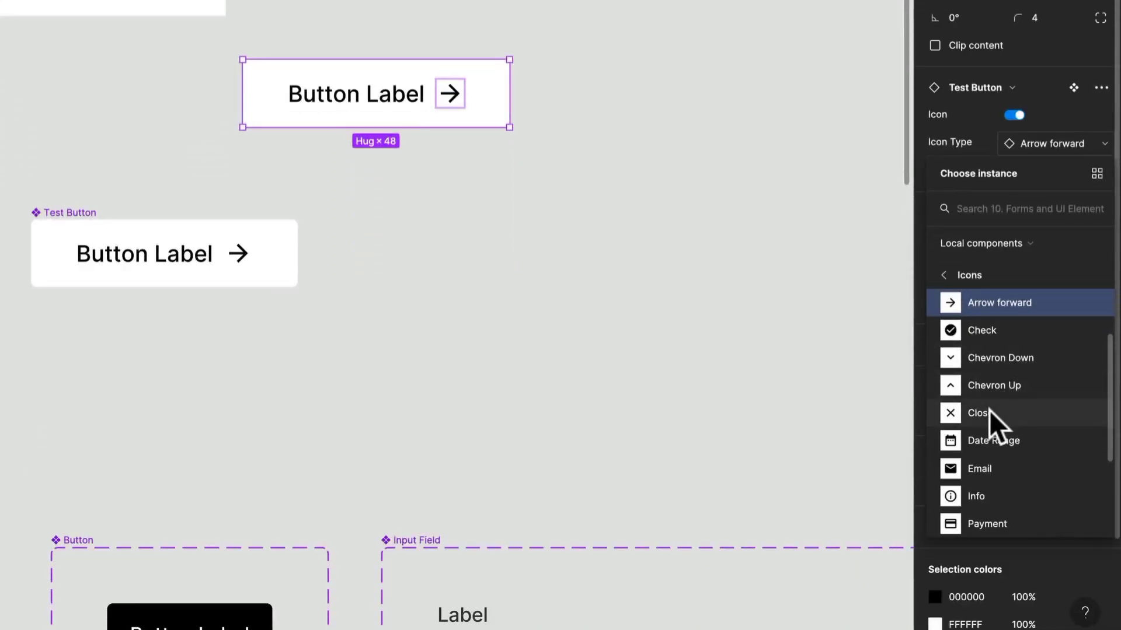
{"action": "left_click", "coordinate": [988, 411]}
{"action": "key", "text": "ctrl+z"}
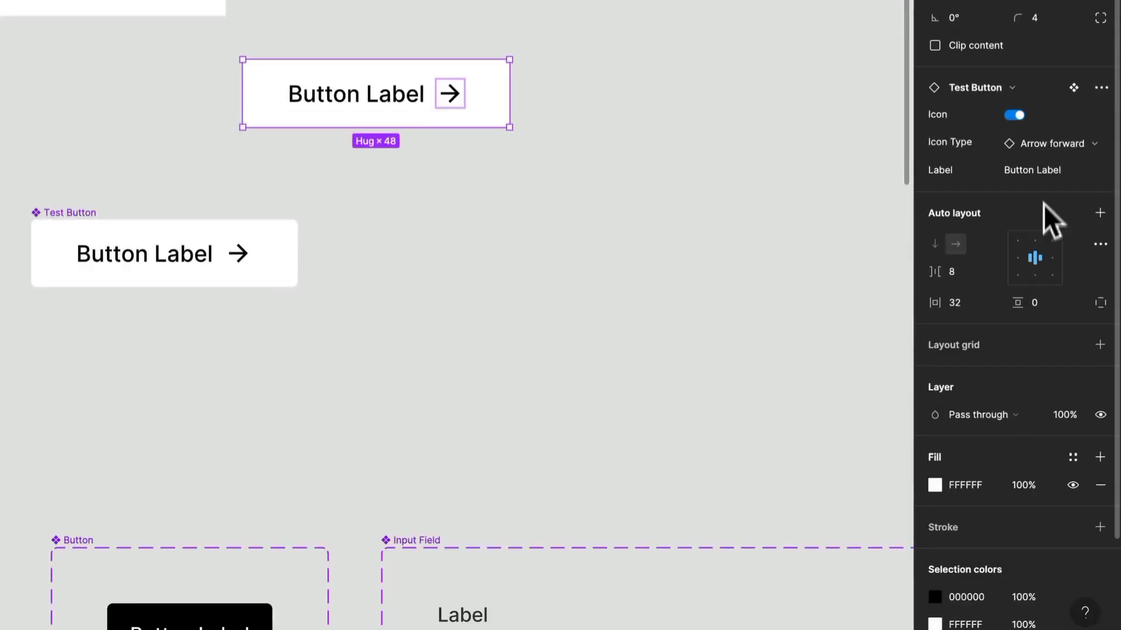
- Try Hello as the Label of the Test Button instance, undo the change and deselect the instance
{"action": "left_click", "coordinate": [1046, 170]}
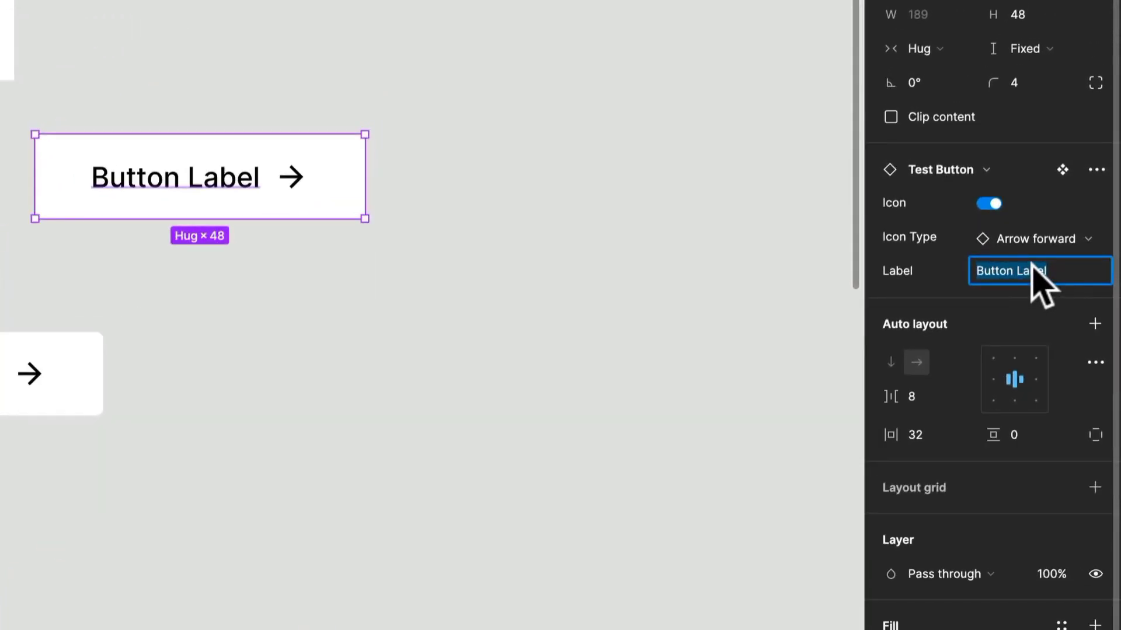
{"action": "type", "text": "Hello"}
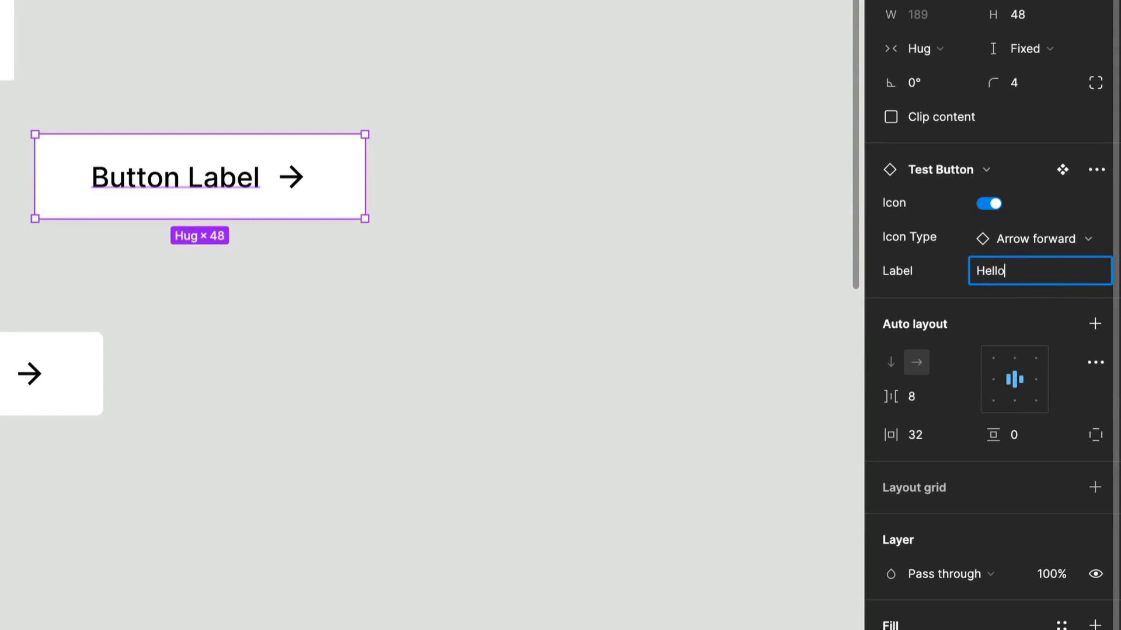
{"action": "key", "text": "Return"}
{"action": "key", "text": "ctrl+z"}
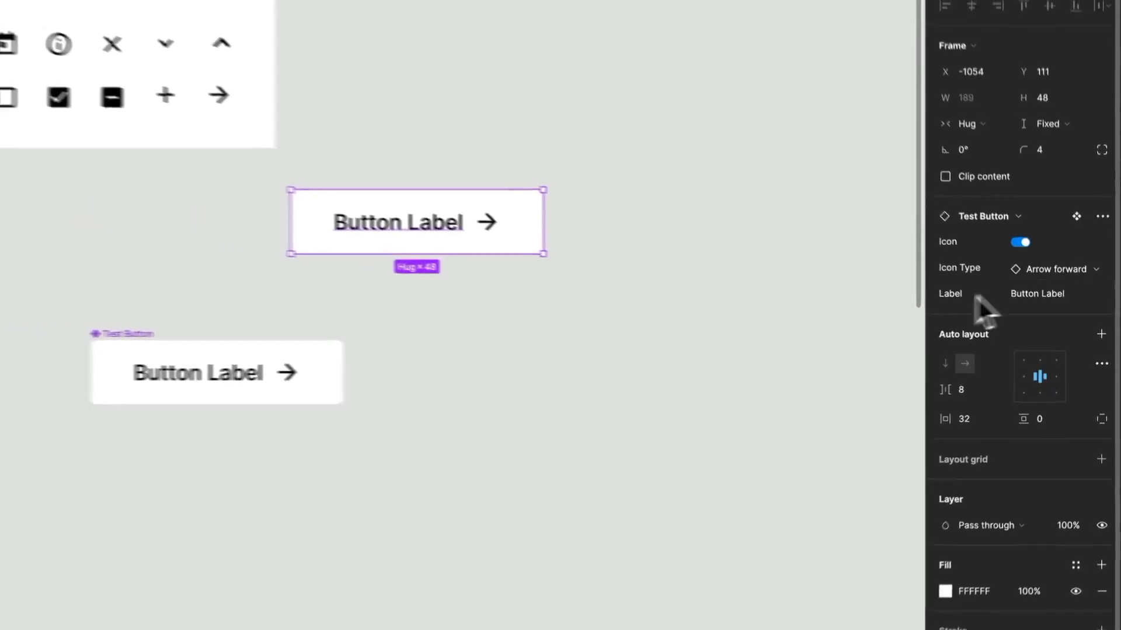
{"action": "left_click", "coordinate": [318, 321]}
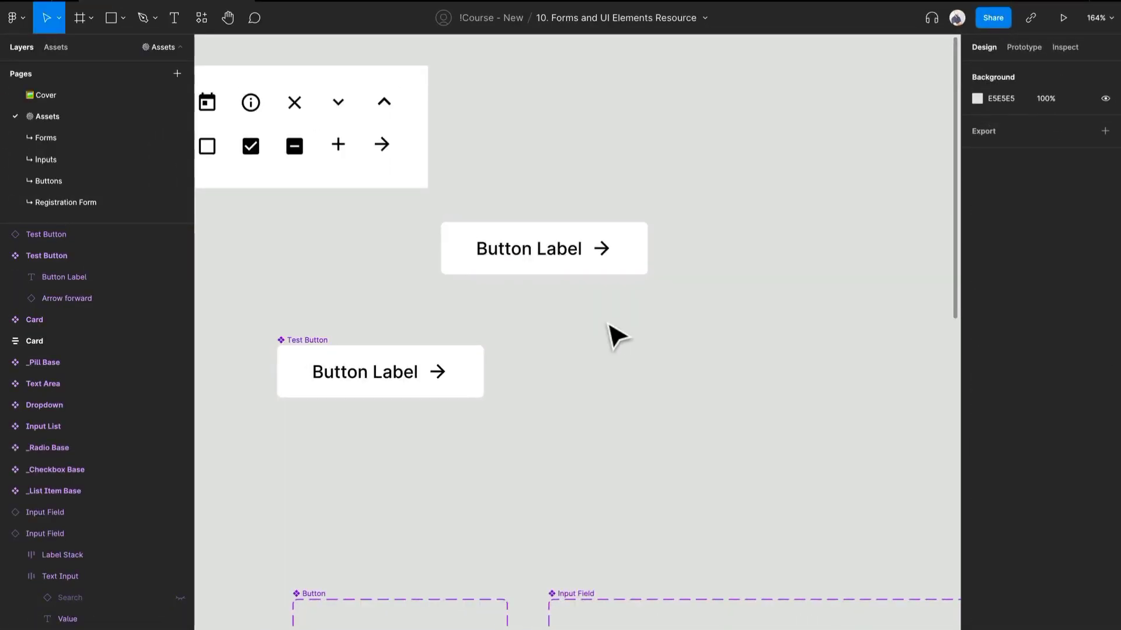